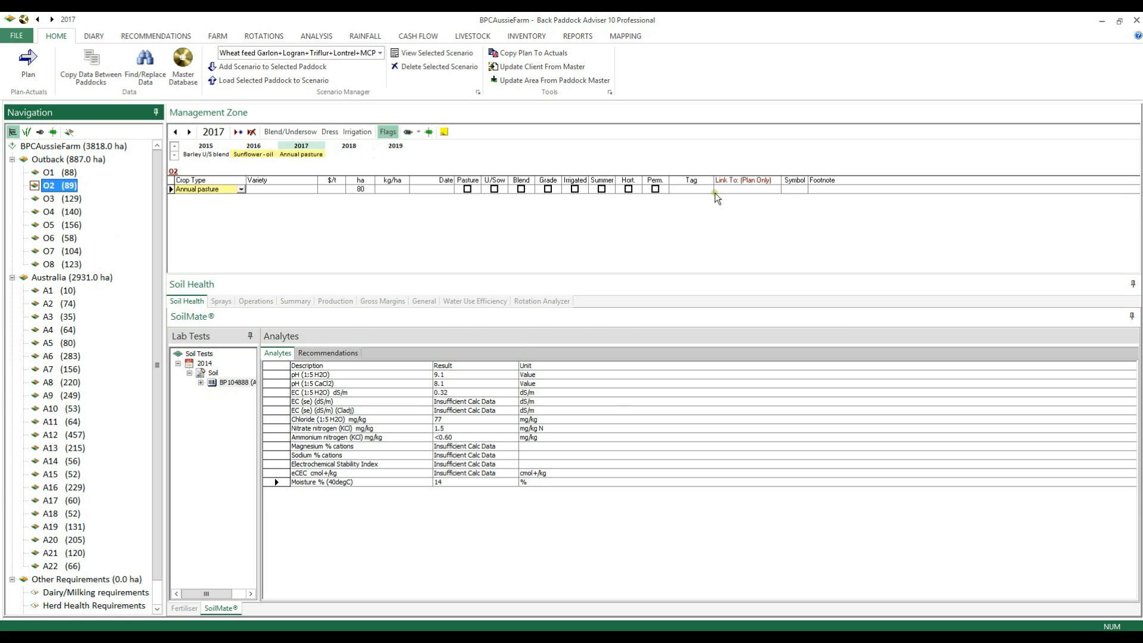
# - Display the farm's paddock boundaries as a layer in the mapping view
pyautogui.click(630, 37)
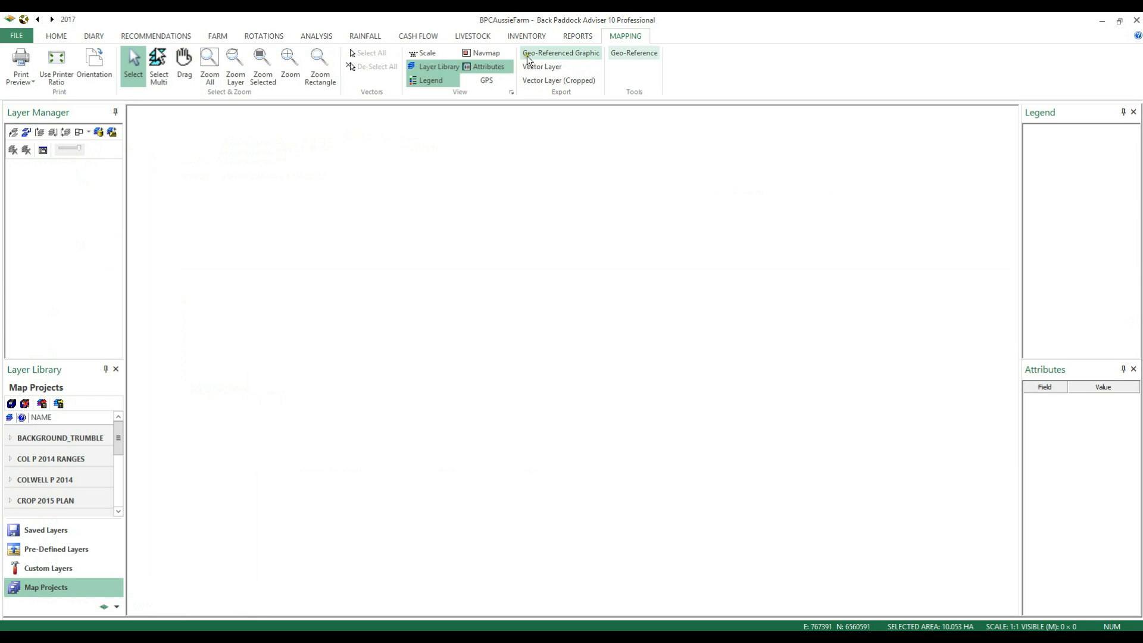
pyautogui.click(79, 133)
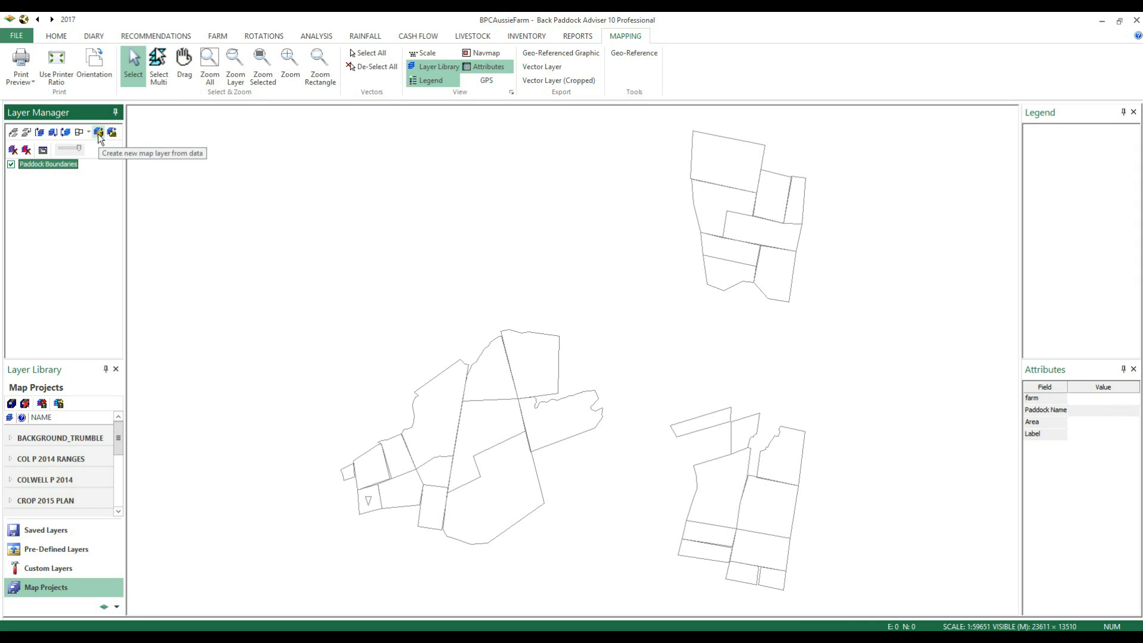
# - Start a new map layer from the 2014 plan data, using the SoilMate analyte result pH (1:5 H2O)
pyautogui.click(99, 135)
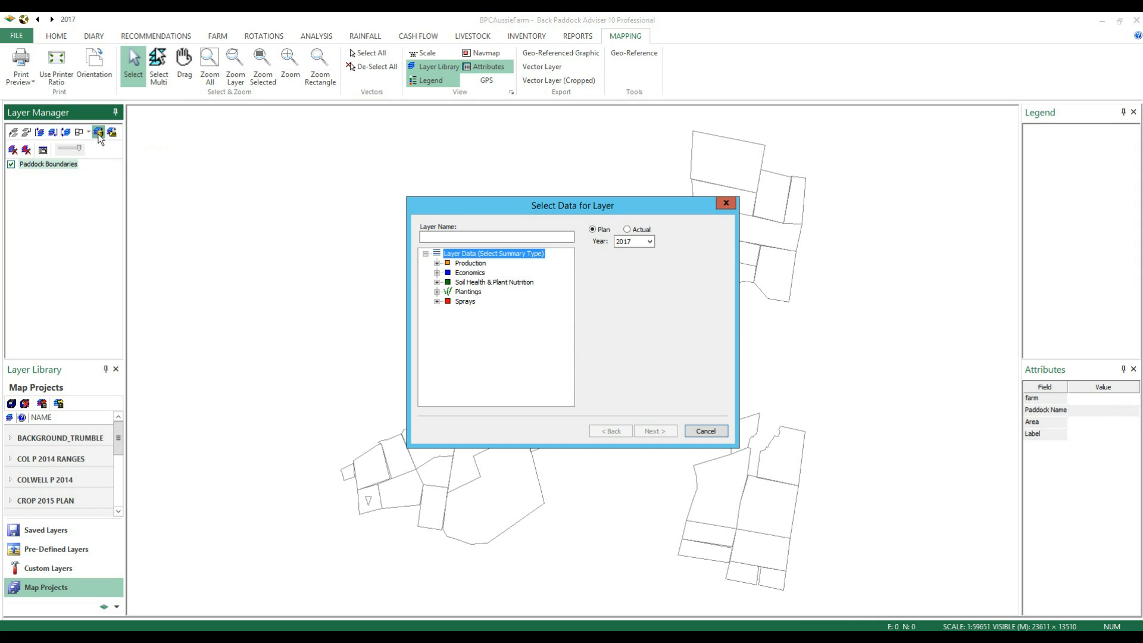
pyautogui.click(635, 241)
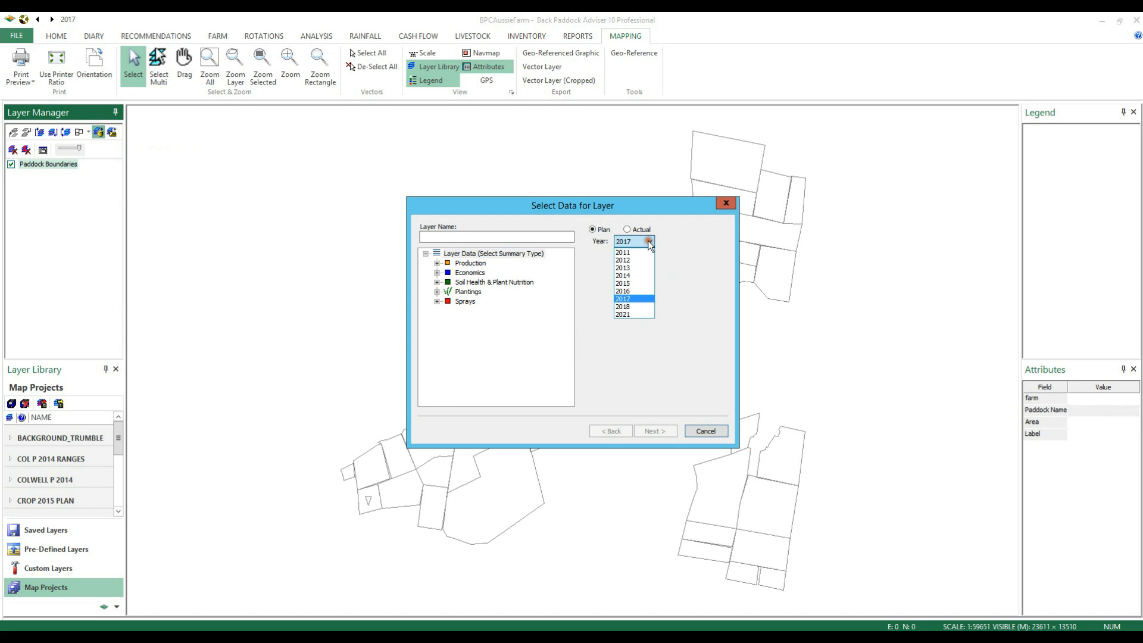
pyautogui.click(627, 276)
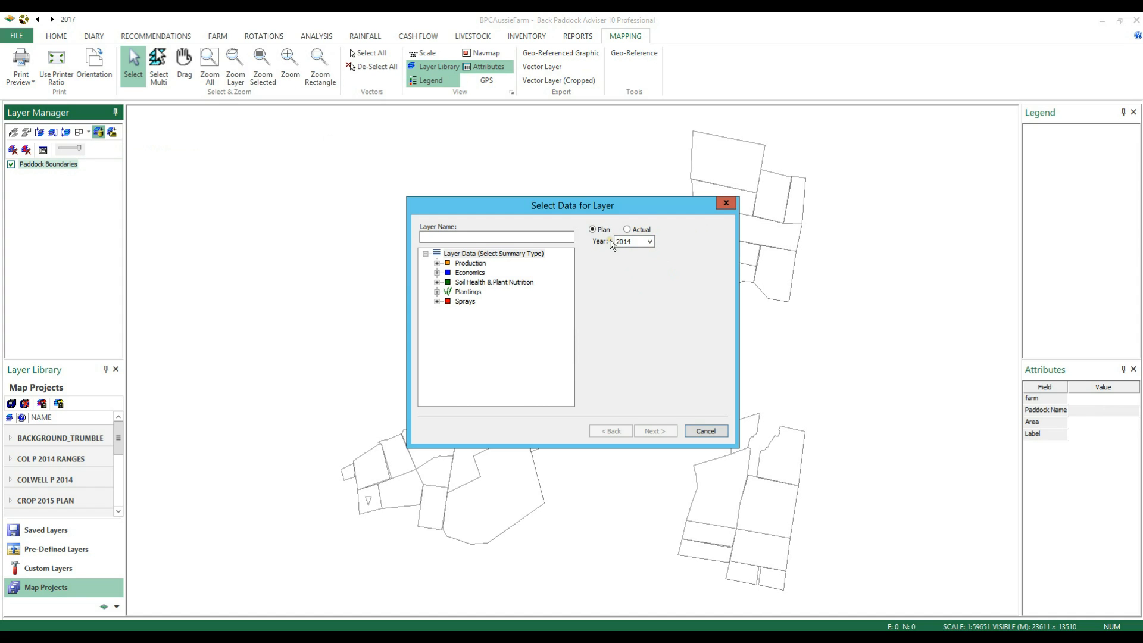
pyautogui.click(437, 283)
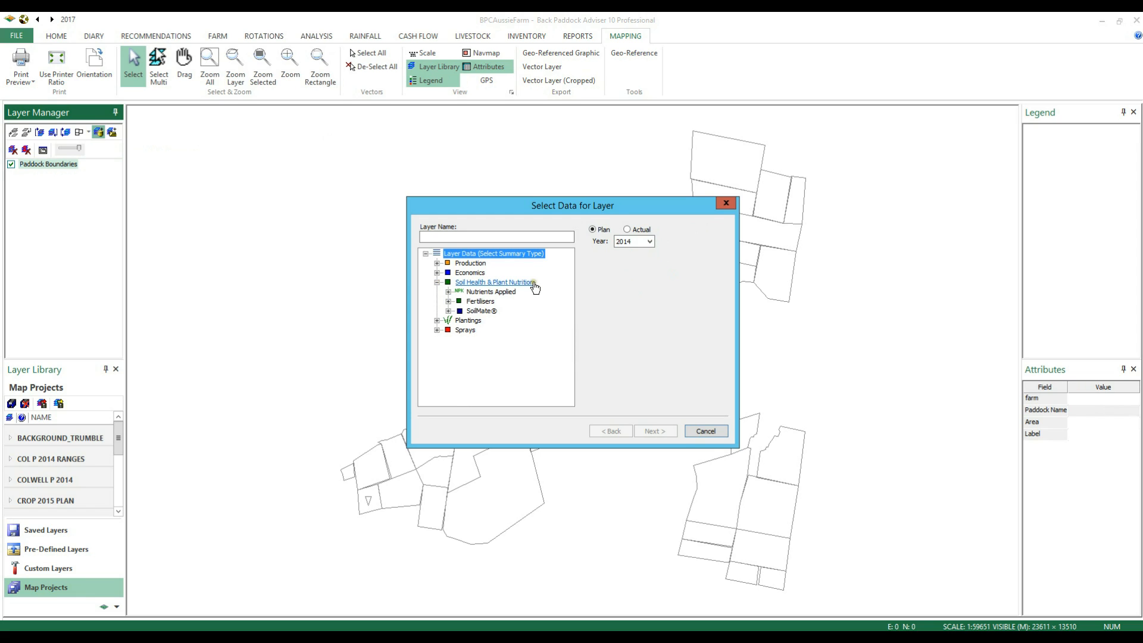
pyautogui.click(448, 311)
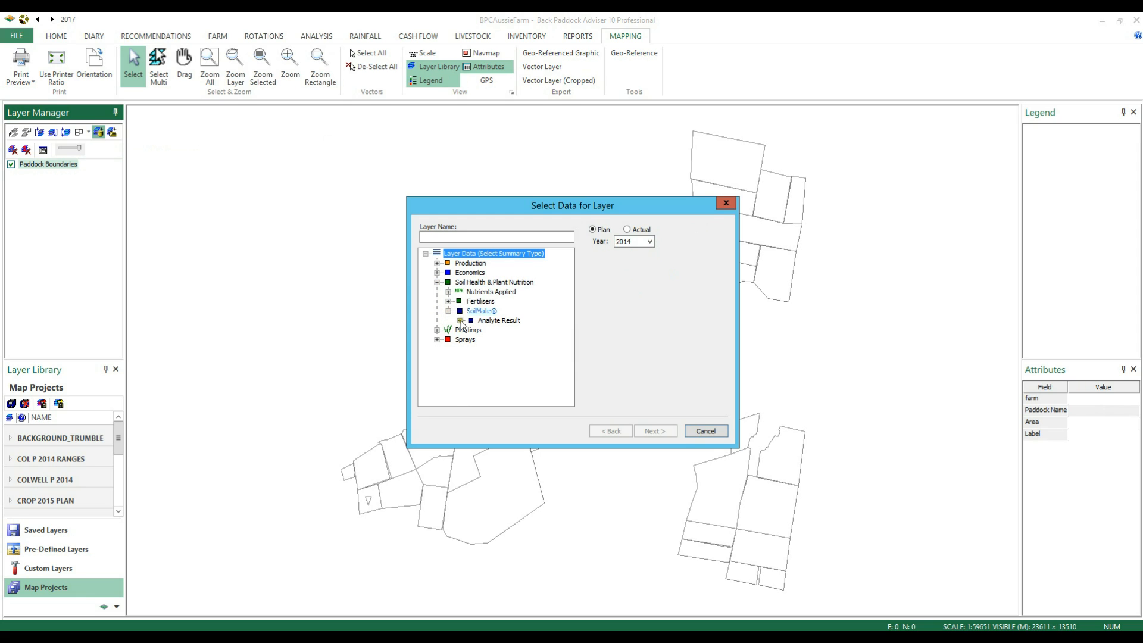
pyautogui.click(460, 320)
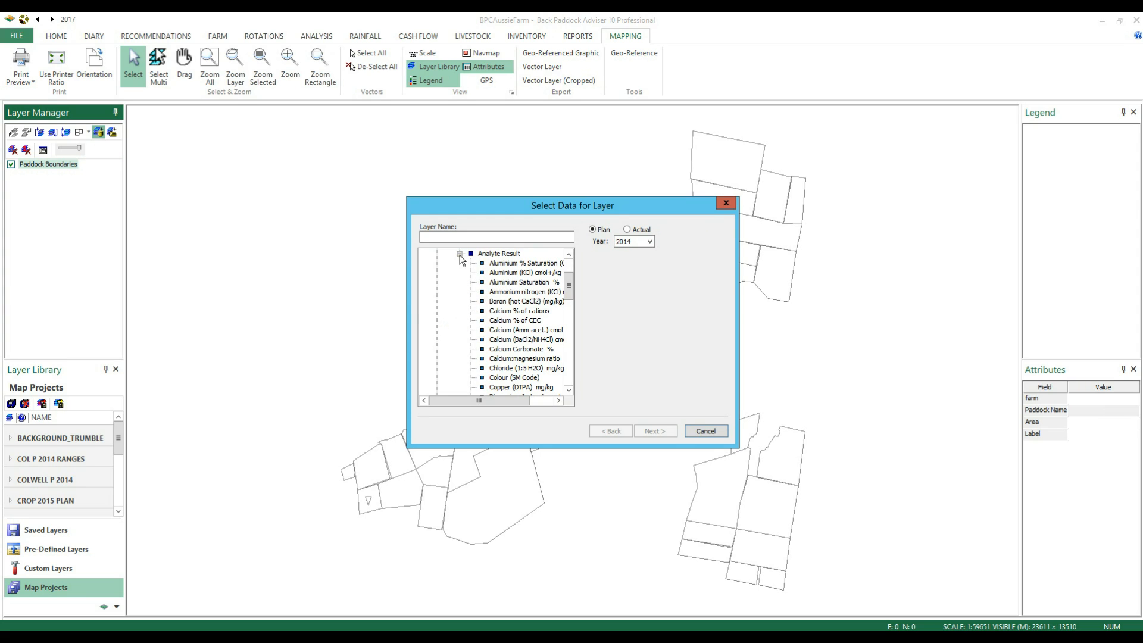
pyautogui.moveTo(568, 292); pyautogui.dragTo(570, 339)
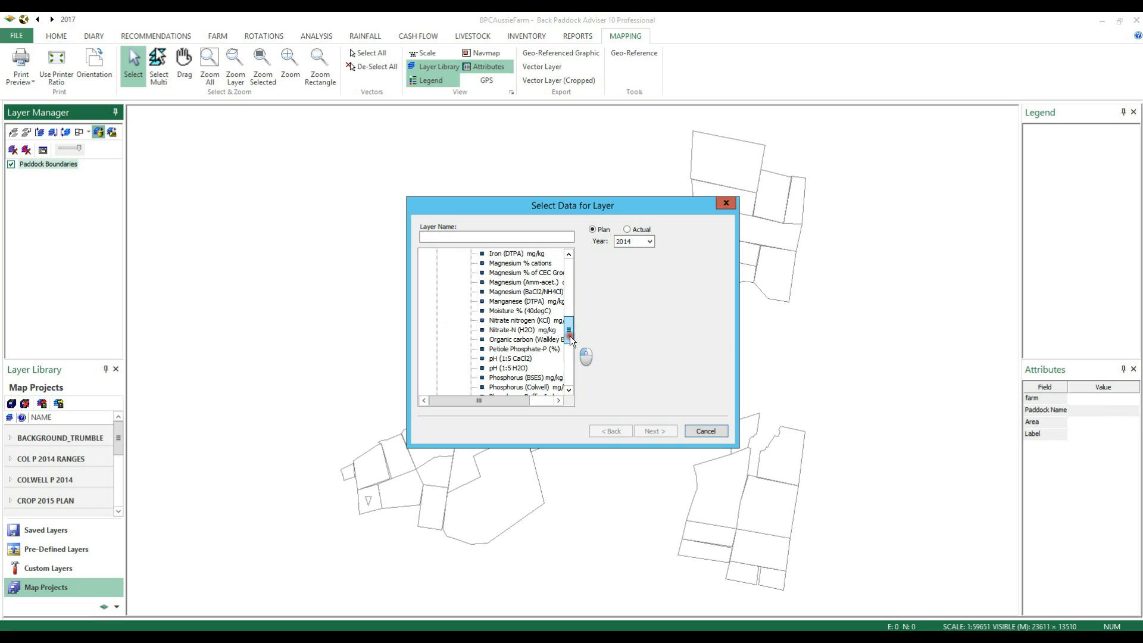
pyautogui.click(510, 367)
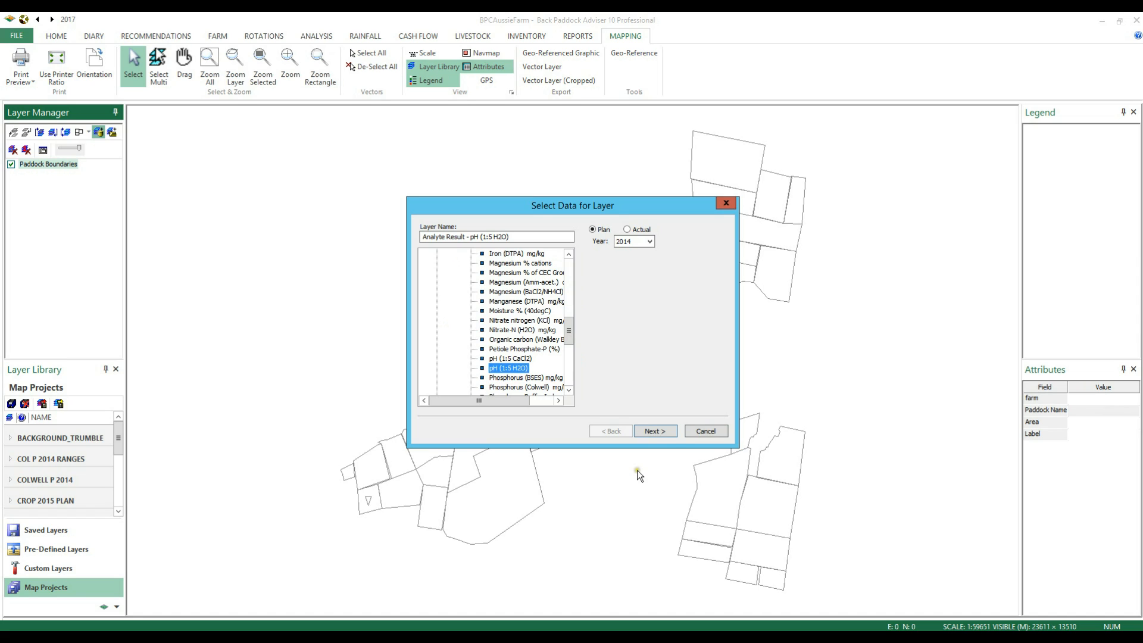
pyautogui.click(652, 432)
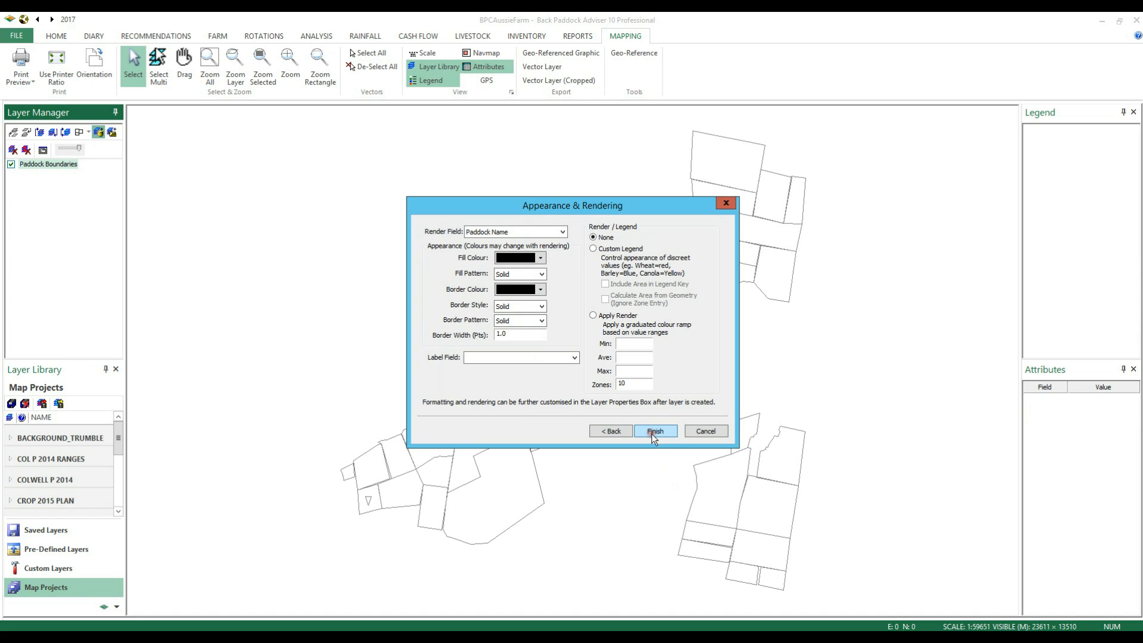
# - Render the new layer by Analyte Result with a custom legend and finish creating it
pyautogui.click(593, 248)
pyautogui.click(554, 230)
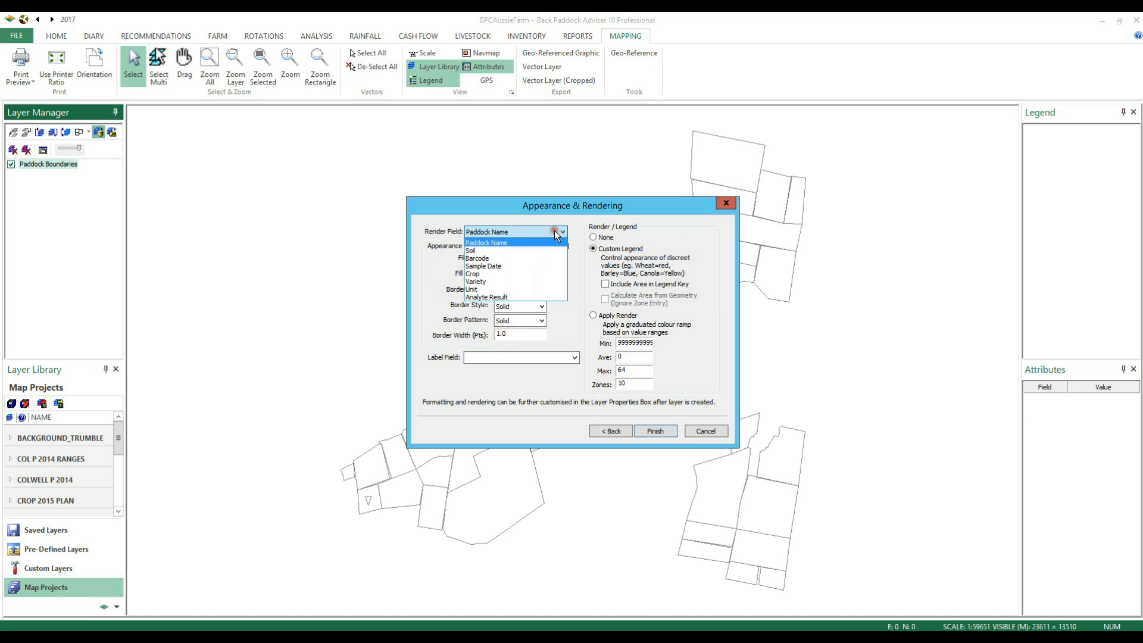
pyautogui.click(504, 297)
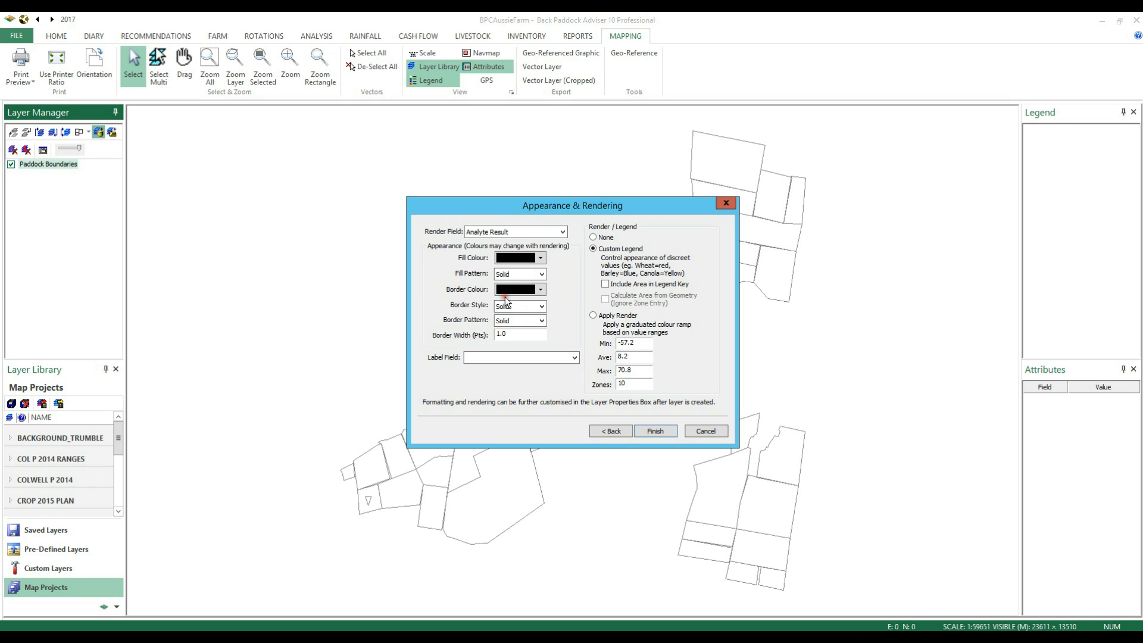
pyautogui.click(655, 431)
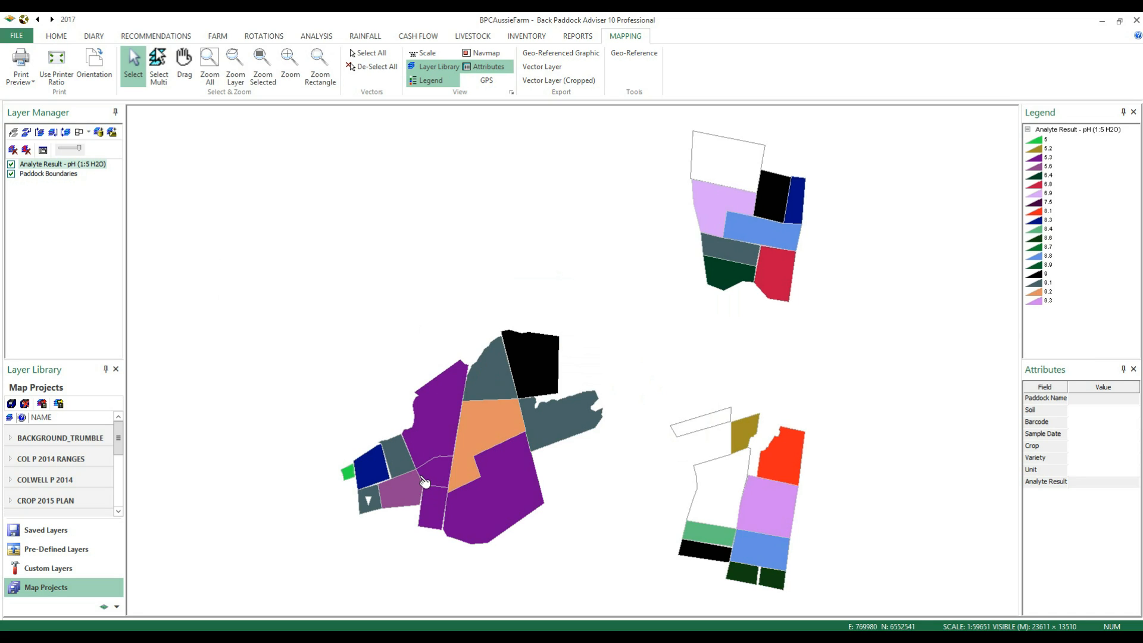
# - Remove all existing legend queries from the pH (1:5 H2O) layer's properties
pyautogui.click(50, 169)
pyautogui.click(42, 150)
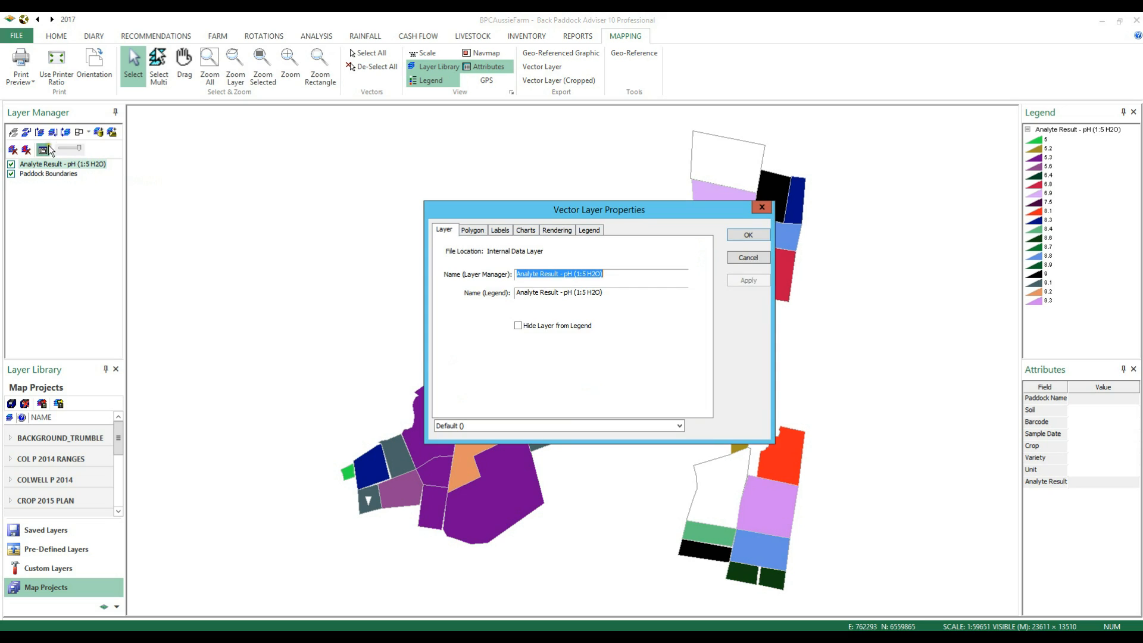
pyautogui.click(592, 229)
pyautogui.moveTo(605, 207); pyautogui.dragTo(606, 121)
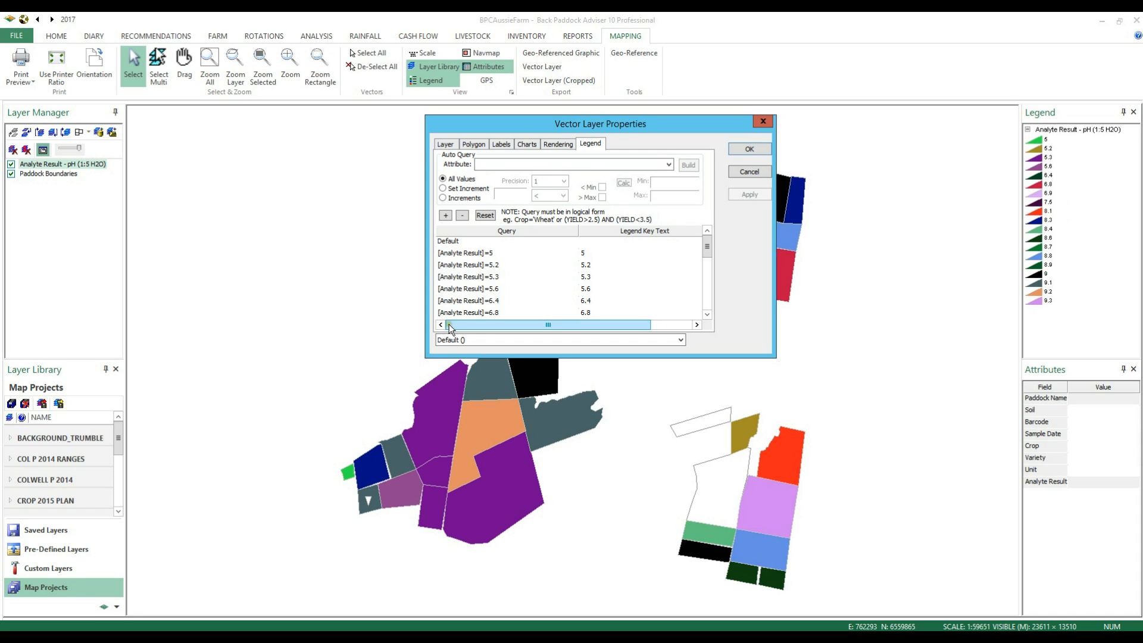
pyautogui.click(490, 217)
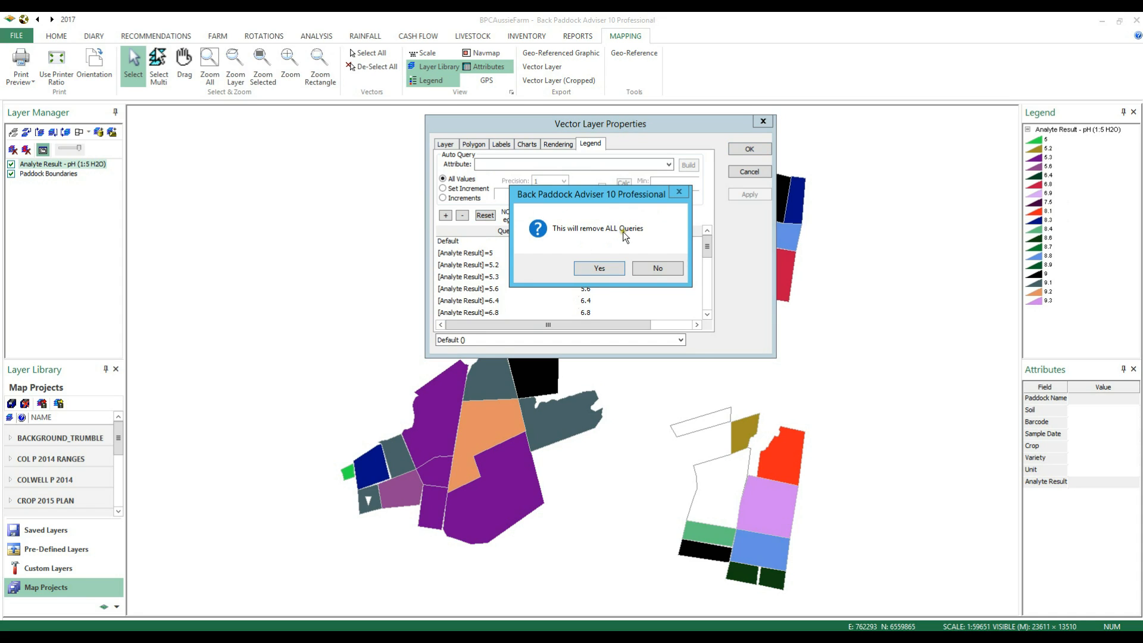
pyautogui.click(599, 267)
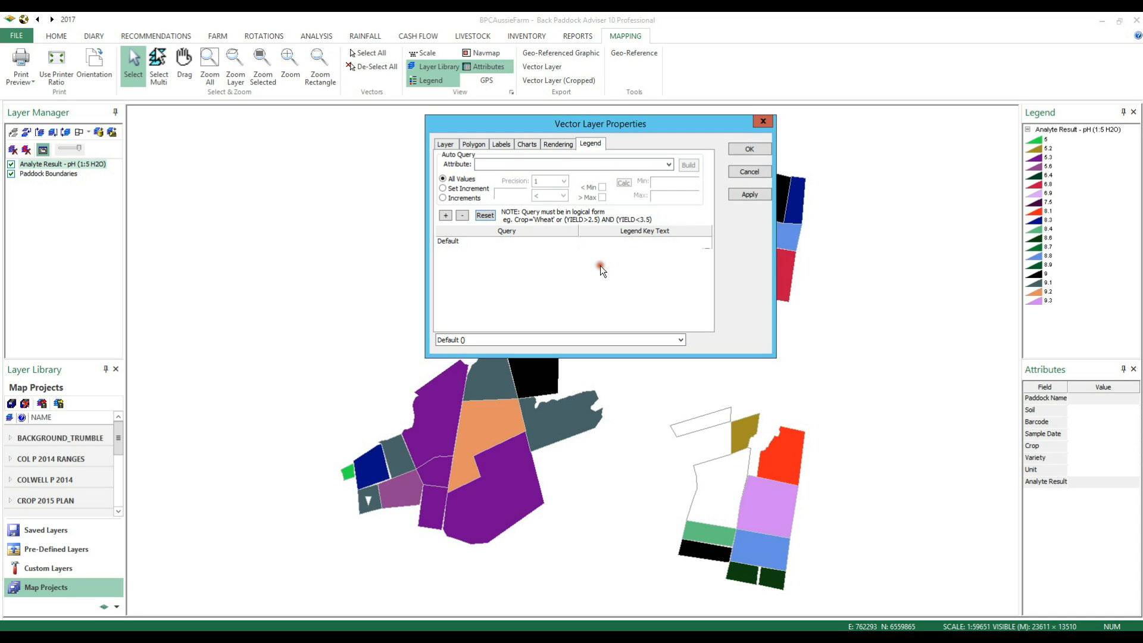
# - Build legend queries on Analyte Result with a set increment of 1, minimum 5 and maximum 10
pyautogui.click(514, 164)
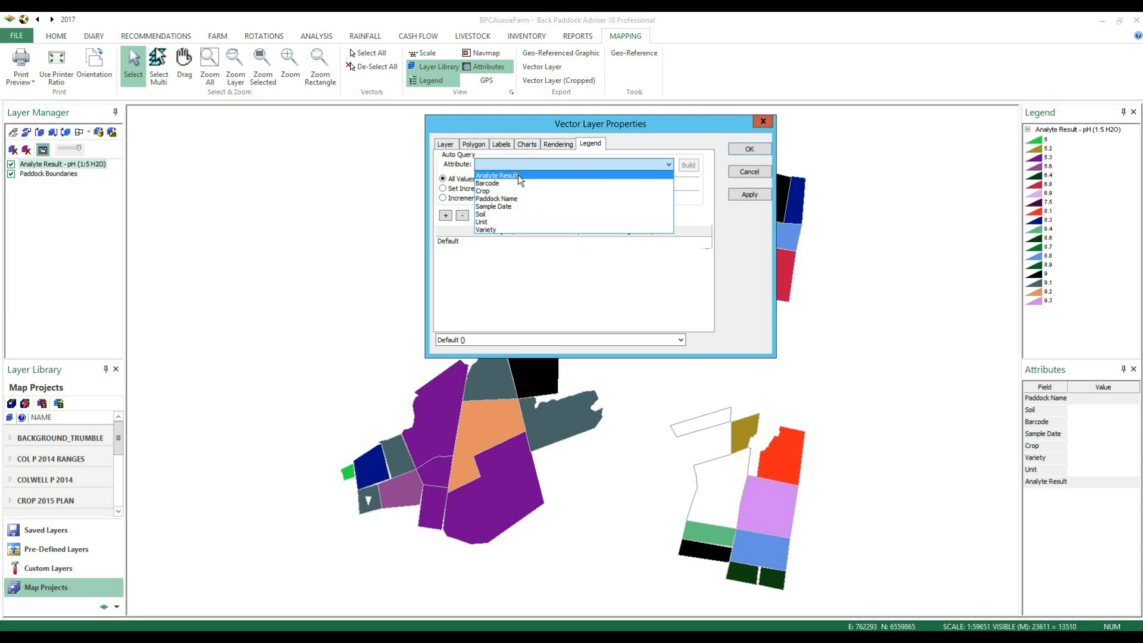
pyautogui.click(519, 177)
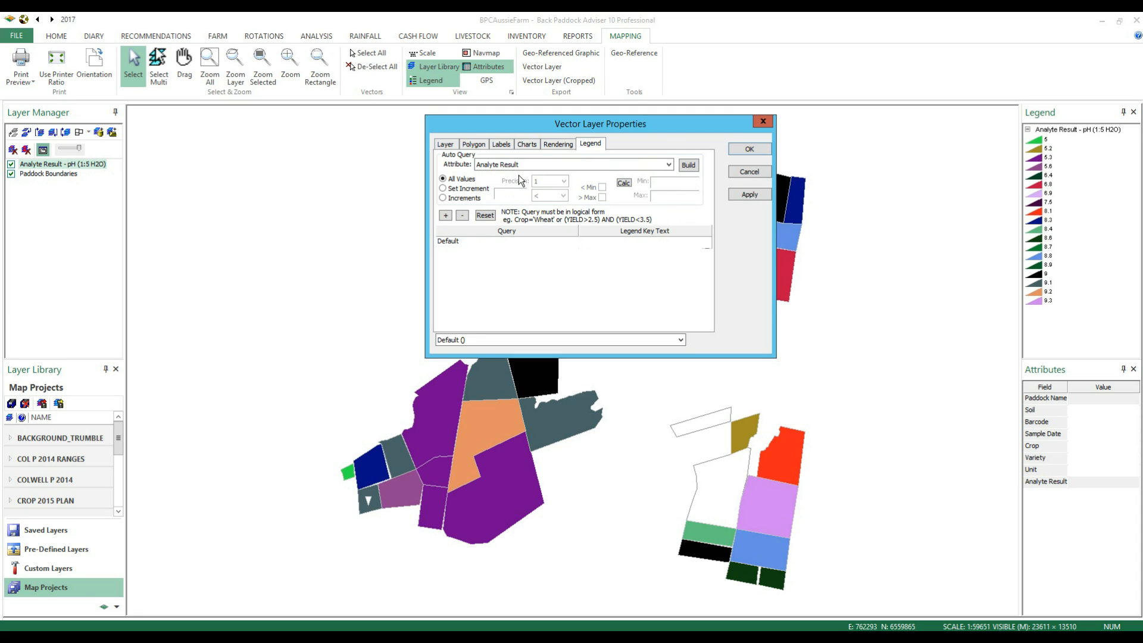
pyautogui.click(464, 188)
pyautogui.write('1')
pyautogui.click(669, 184)
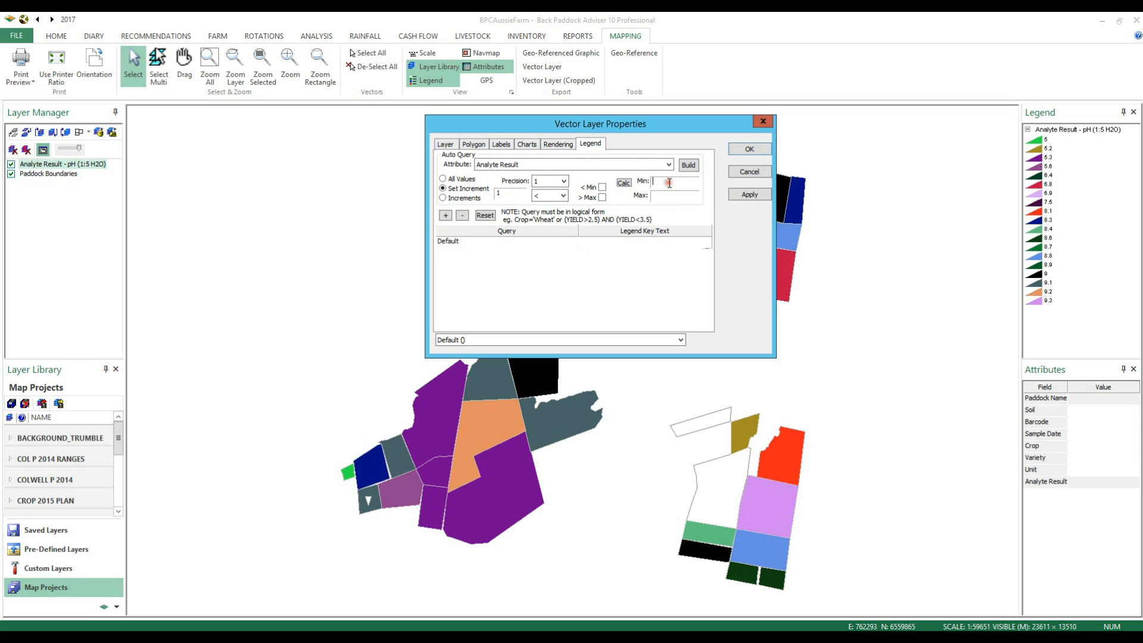
pyautogui.write('5')
pyautogui.click(664, 196)
pyautogui.write('10')
pyautogui.click(689, 167)
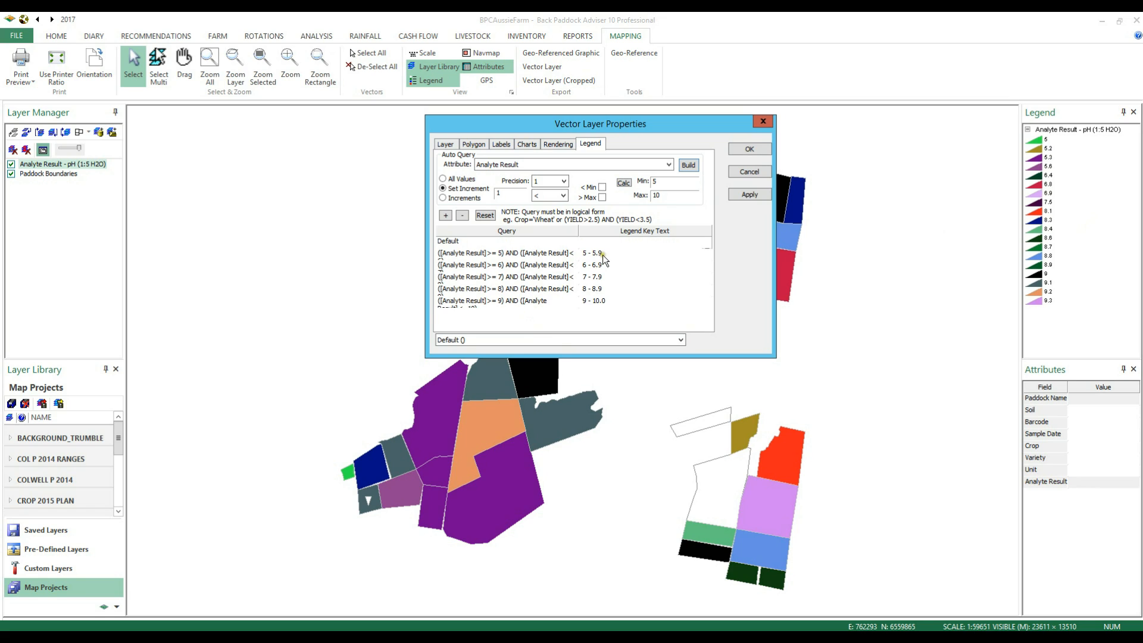
# - Set the polygon fill colour of the 5 - 5.9 range to yellow
pyautogui.click(476, 144)
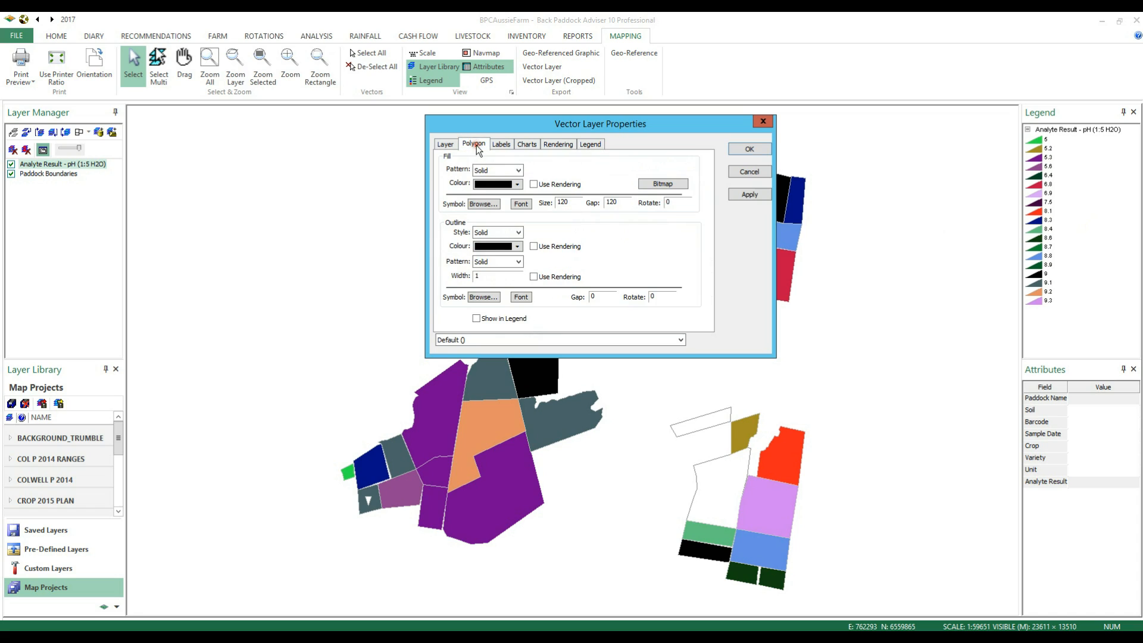
pyautogui.click(511, 340)
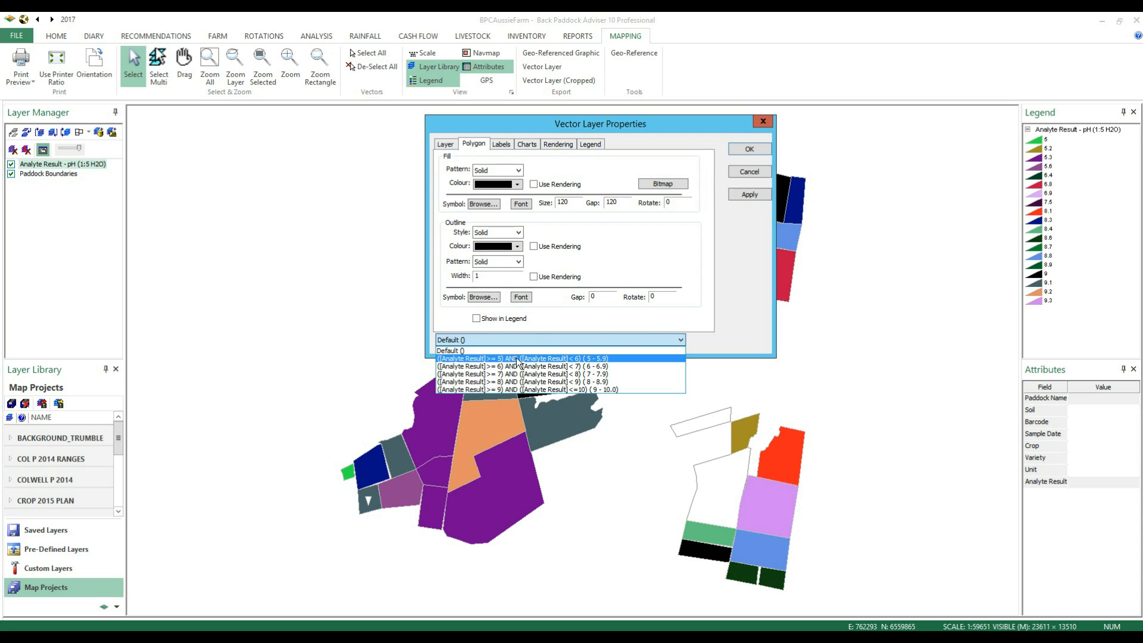
pyautogui.click(516, 358)
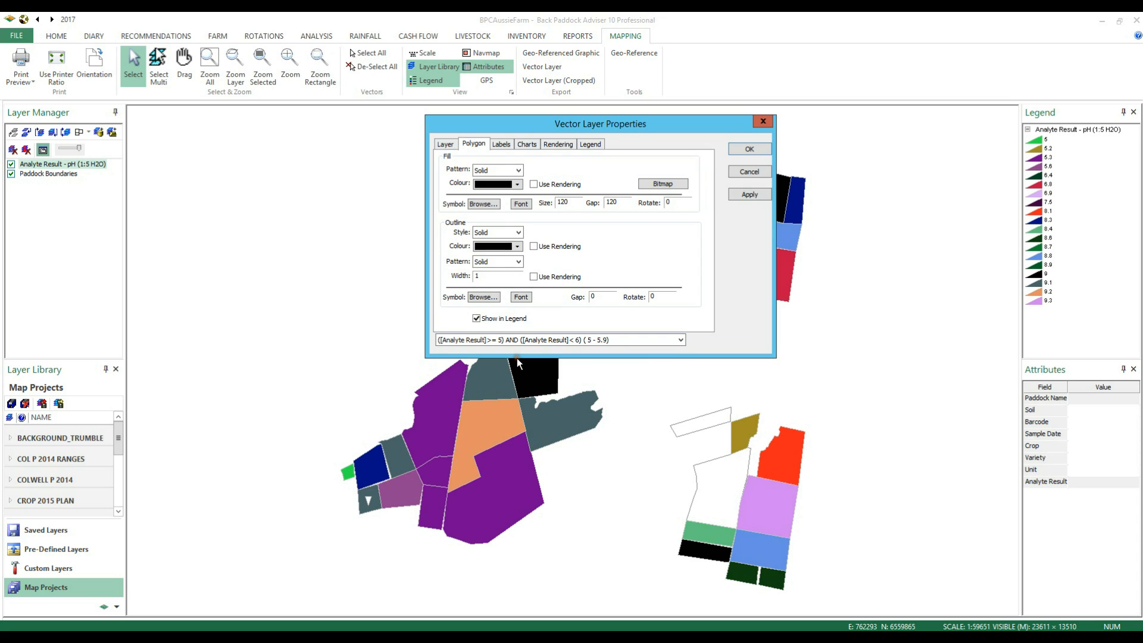
pyautogui.click(518, 185)
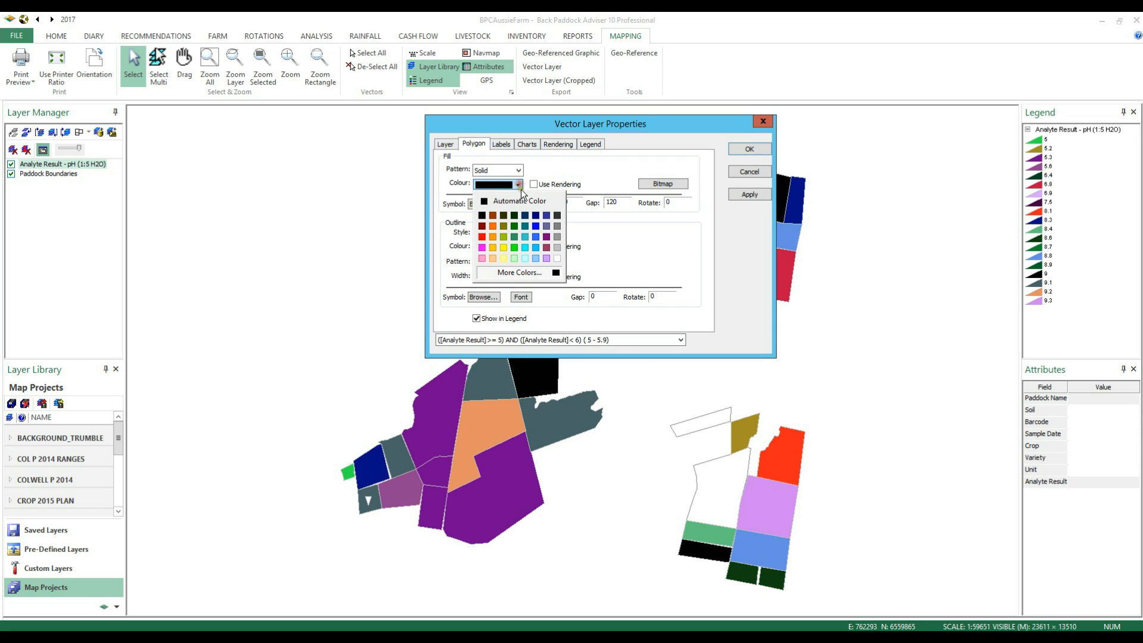
pyautogui.click(504, 247)
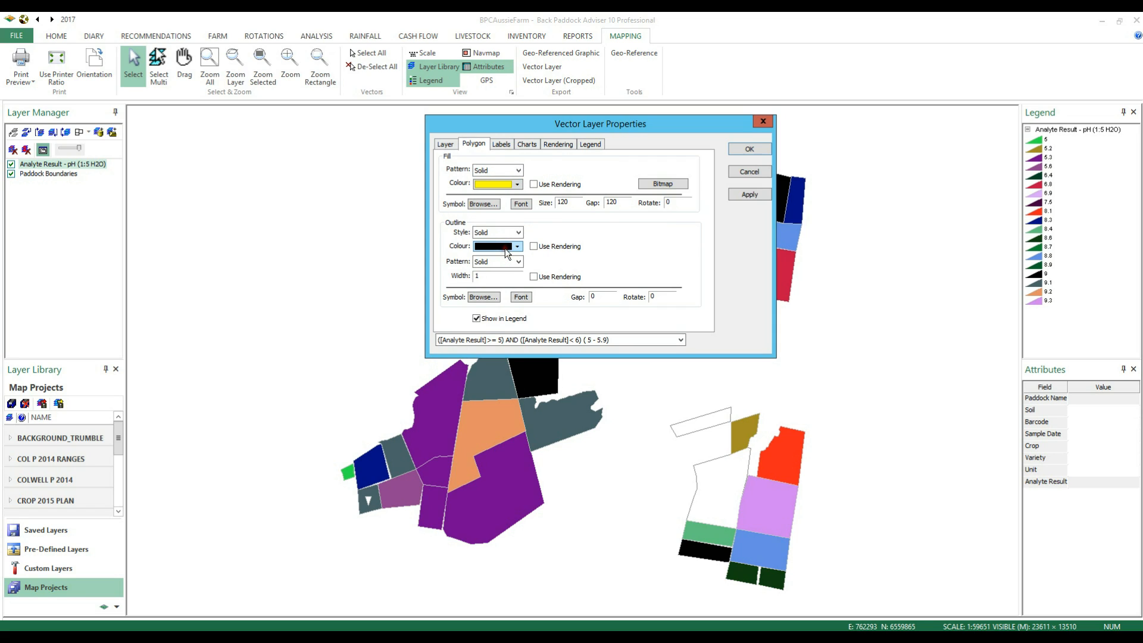
# - Set the polygon fill colour of the 6 - 6.9 range to gold
pyautogui.click(498, 341)
pyautogui.click(504, 366)
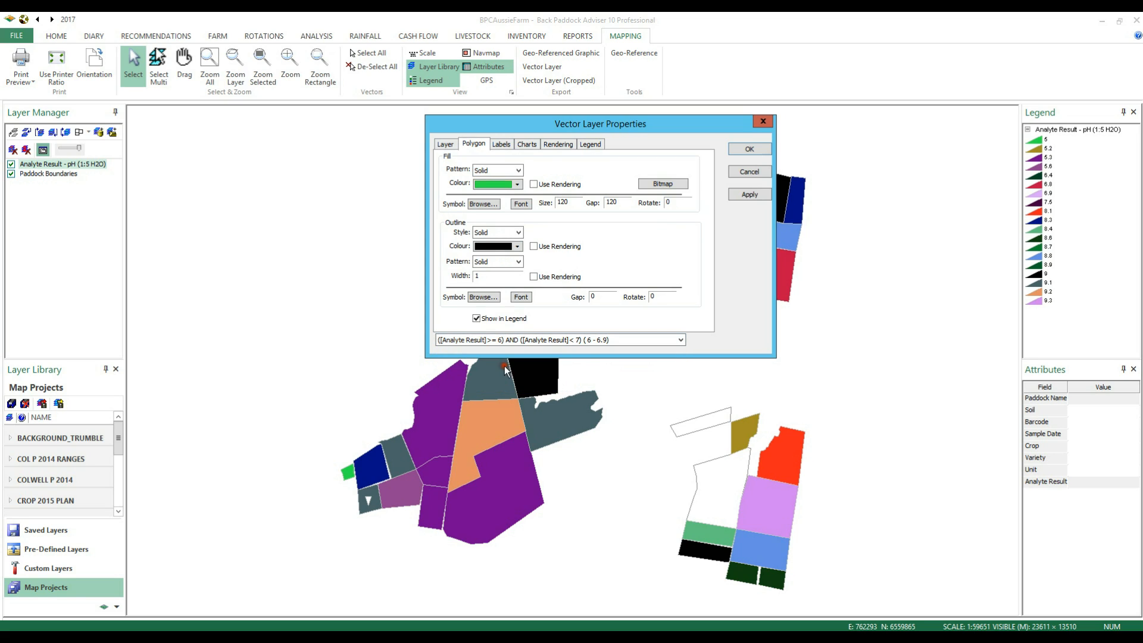
pyautogui.click(517, 185)
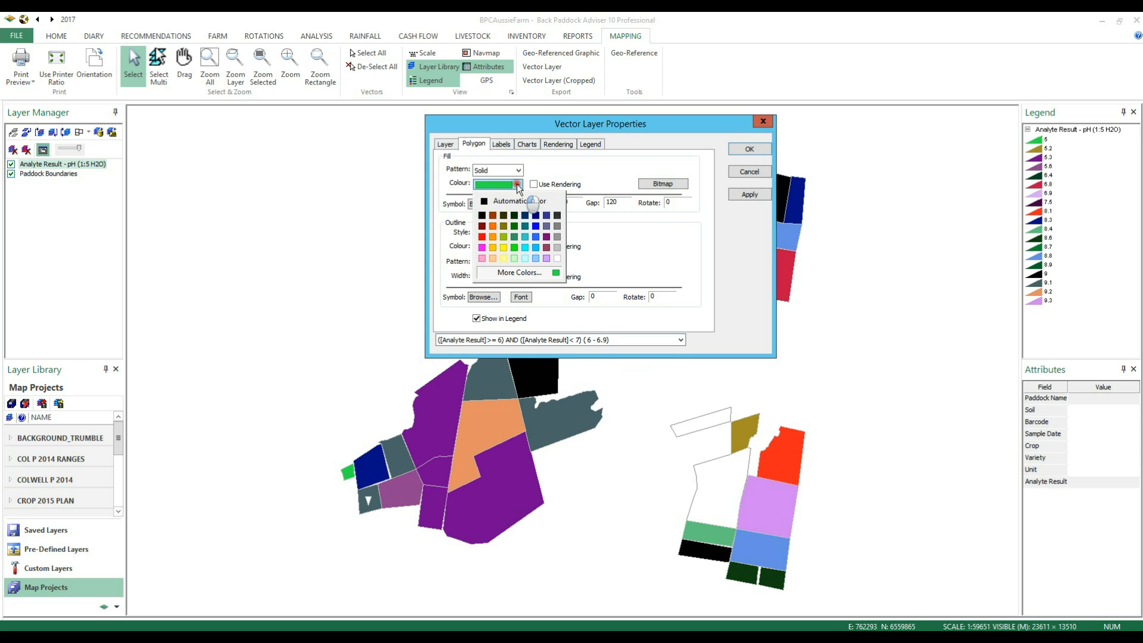
pyautogui.click(492, 247)
# - Set the polygon fill colour of the 7 - 7.9 range to light orange
pyautogui.click(500, 340)
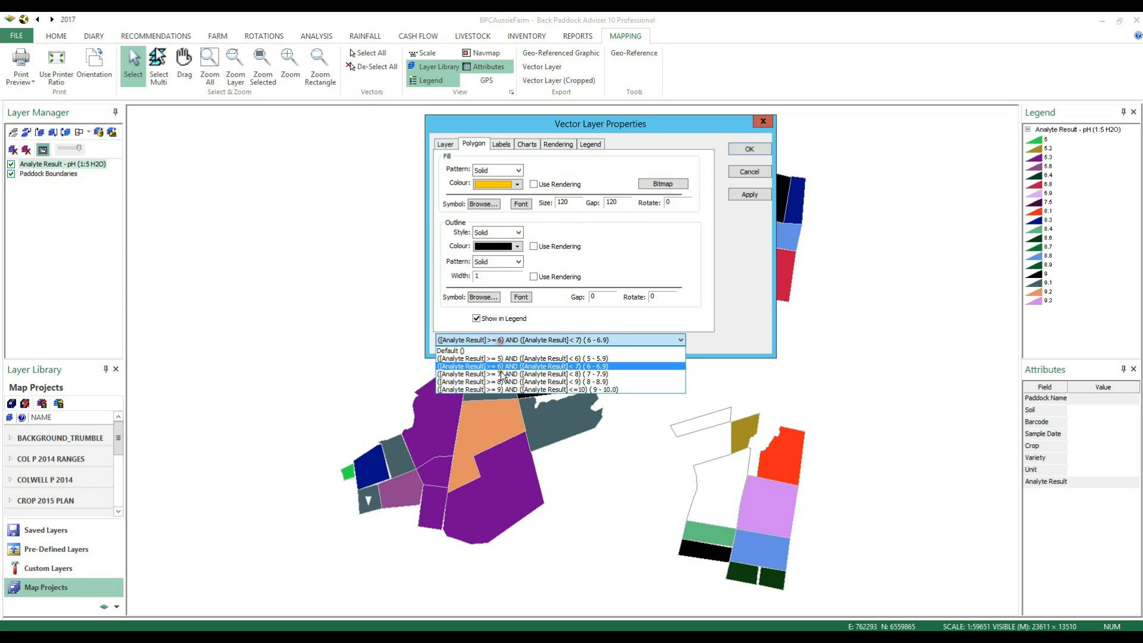
pyautogui.click(502, 374)
pyautogui.click(517, 185)
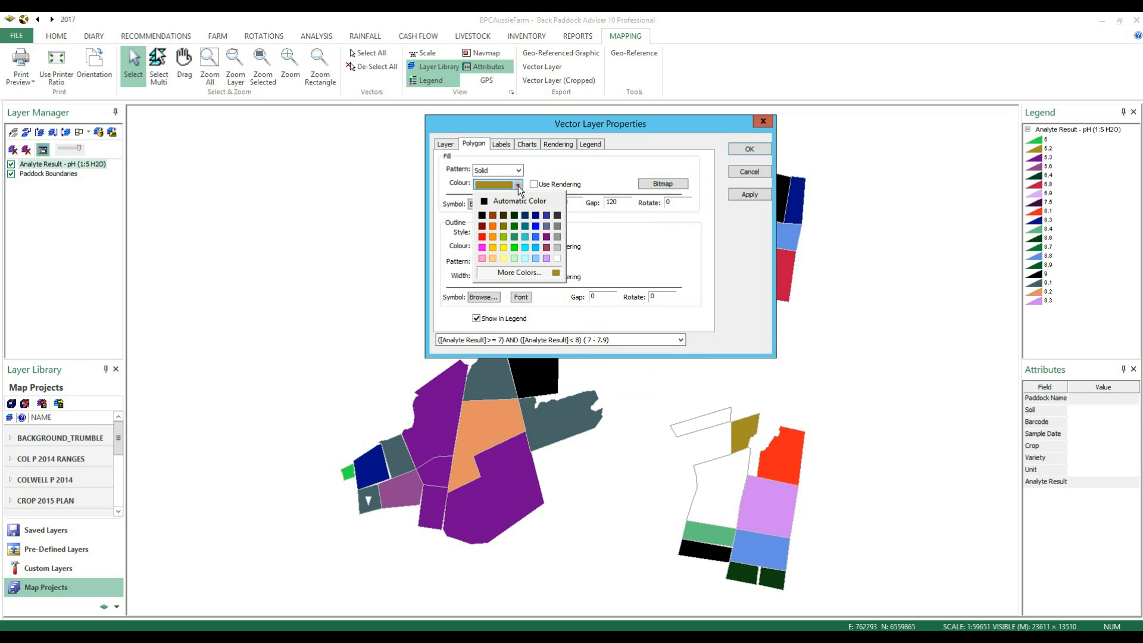
pyautogui.click(493, 237)
# - Set the polygon fill colour of the 8 - 8.9 range to dark orange
pyautogui.click(521, 340)
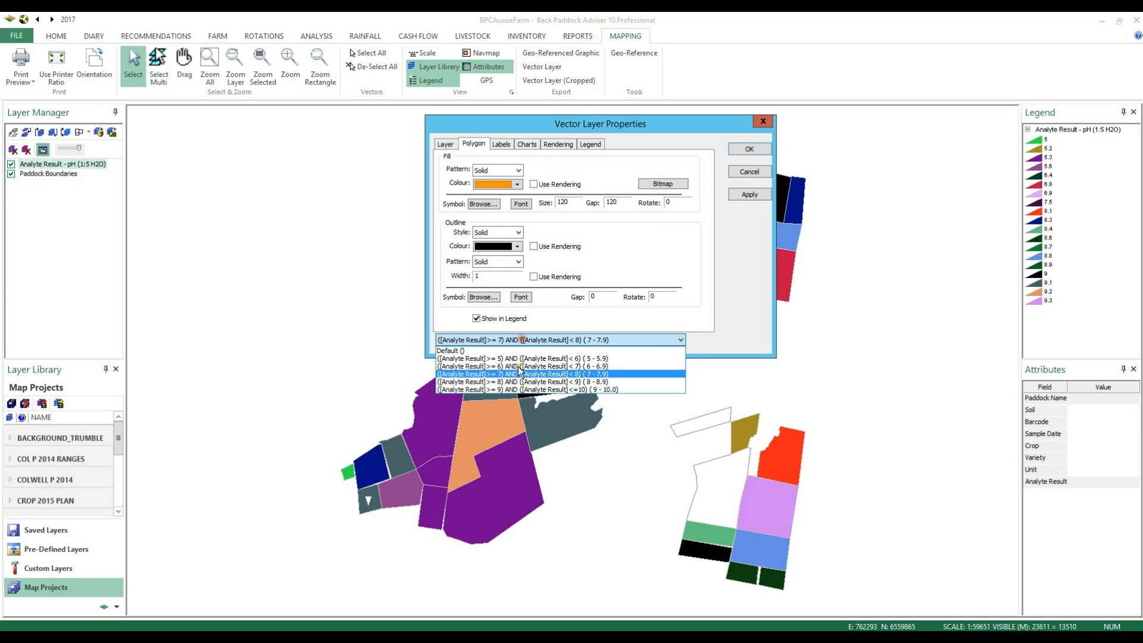
pyautogui.click(517, 382)
pyautogui.click(517, 184)
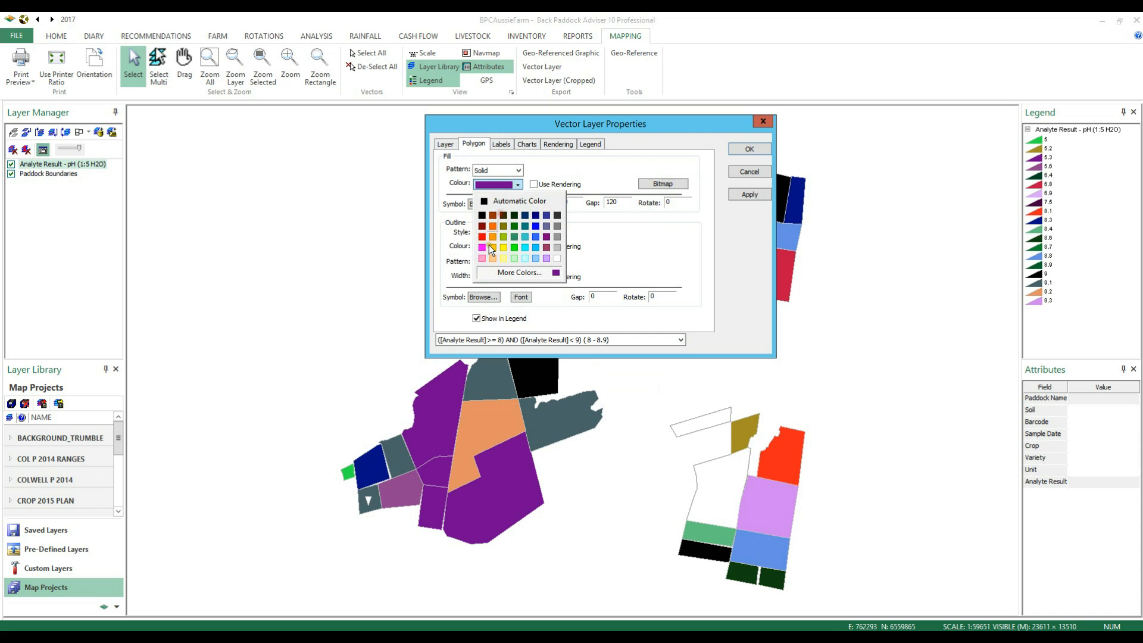
pyautogui.click(491, 226)
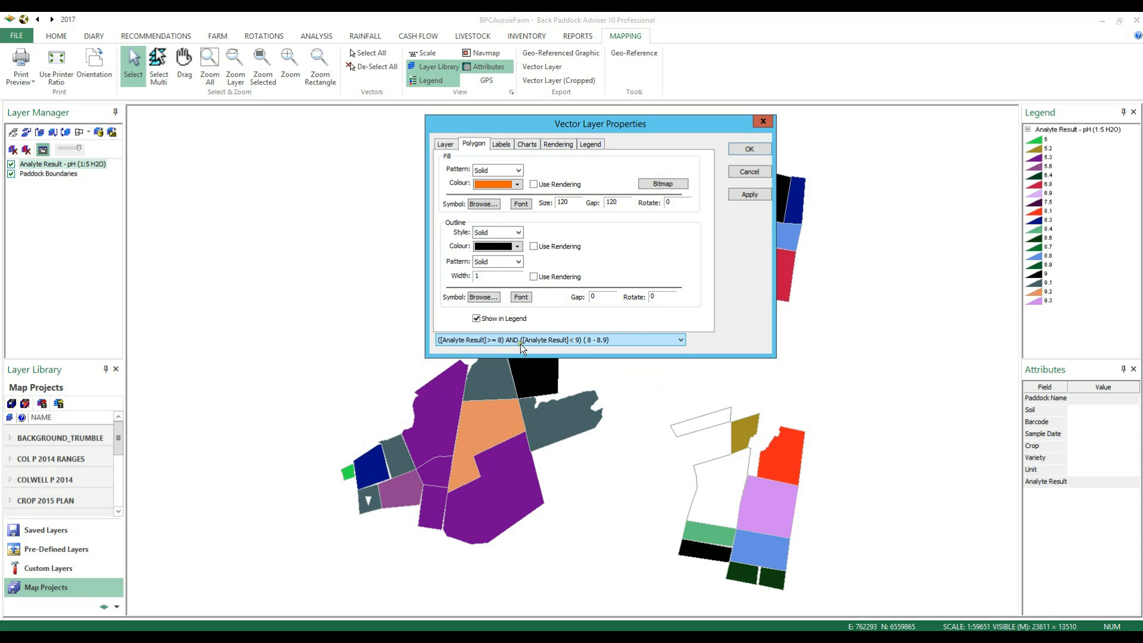
# - Set the polygon fill colour of the 9 - 10.0 range to red and apply the colour ranges to the pH layer
pyautogui.click(520, 344)
pyautogui.click(518, 390)
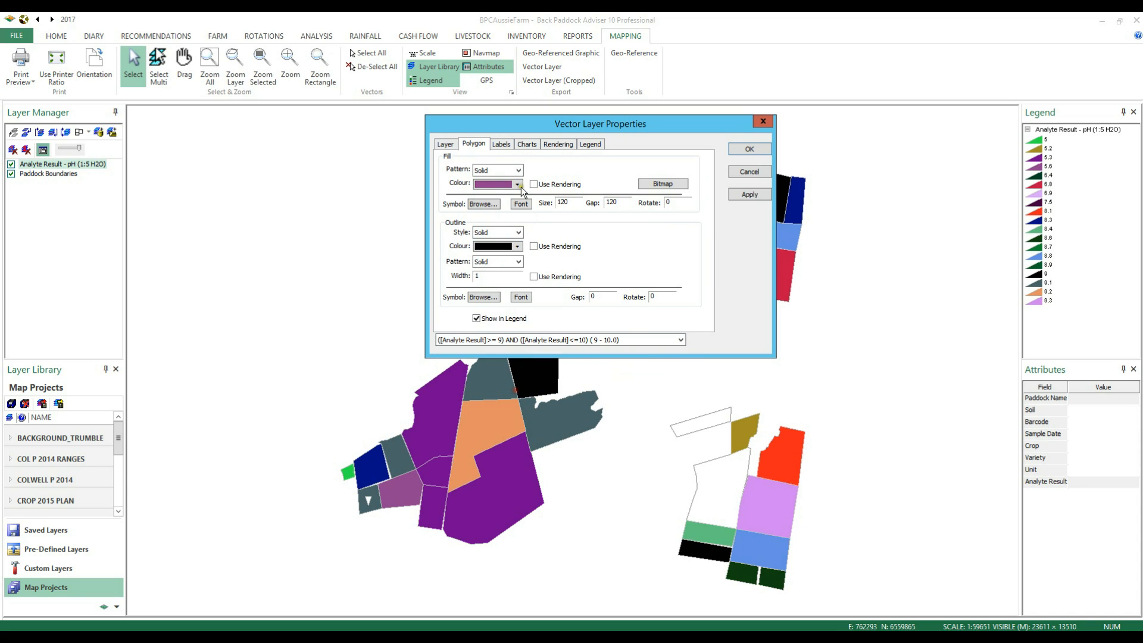
pyautogui.click(519, 185)
pyautogui.click(482, 237)
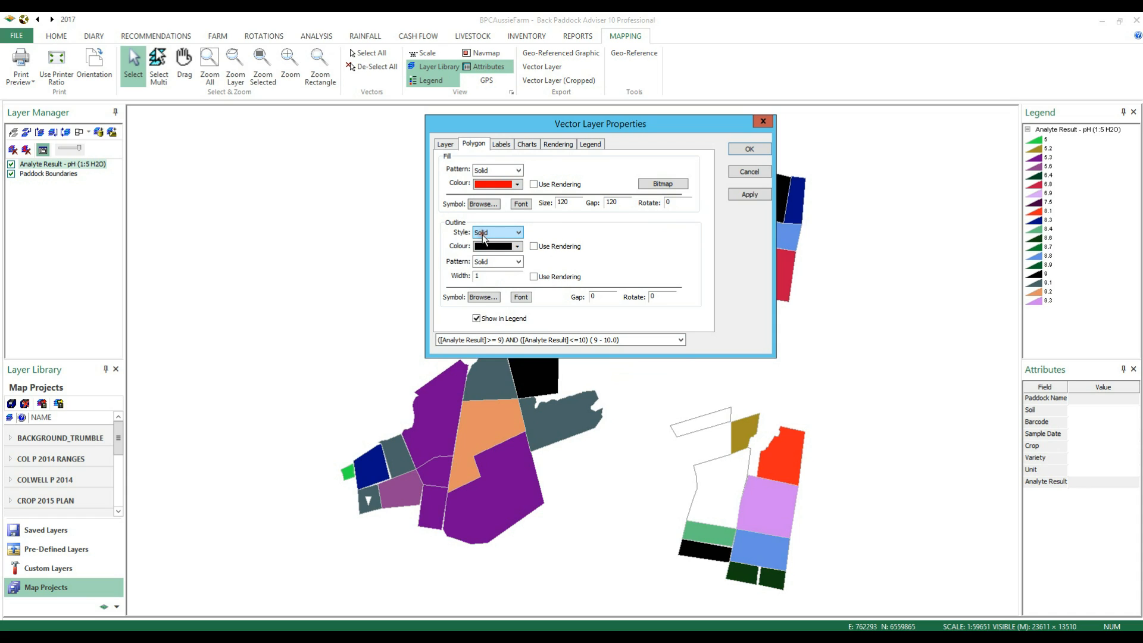
pyautogui.click(572, 341)
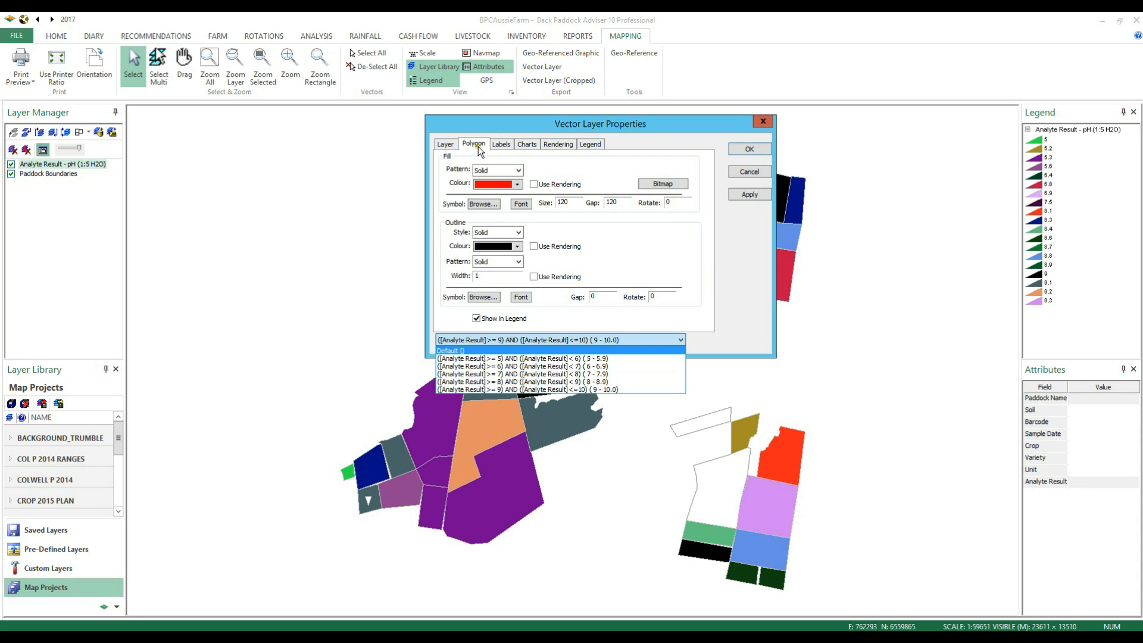
pyautogui.click(641, 341)
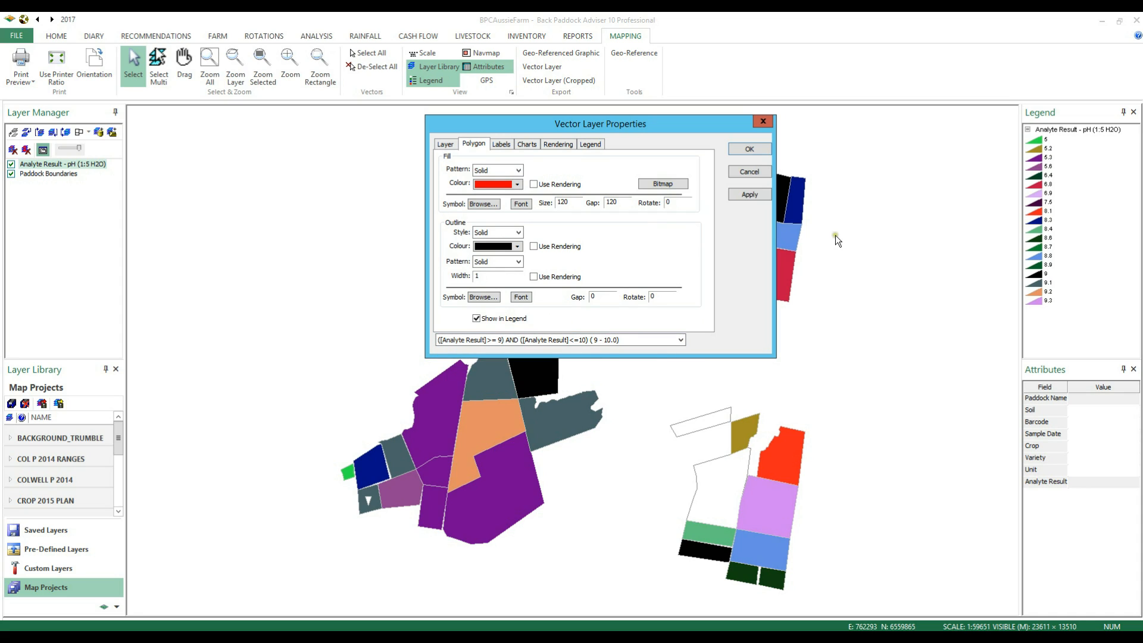
pyautogui.click(743, 193)
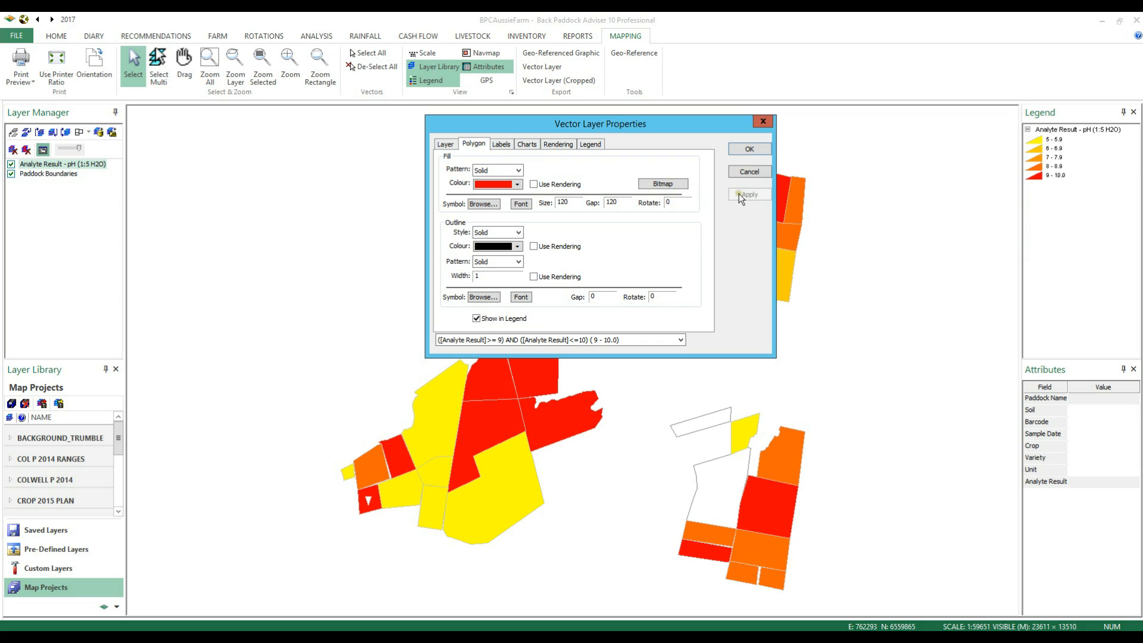
pyautogui.click(748, 149)
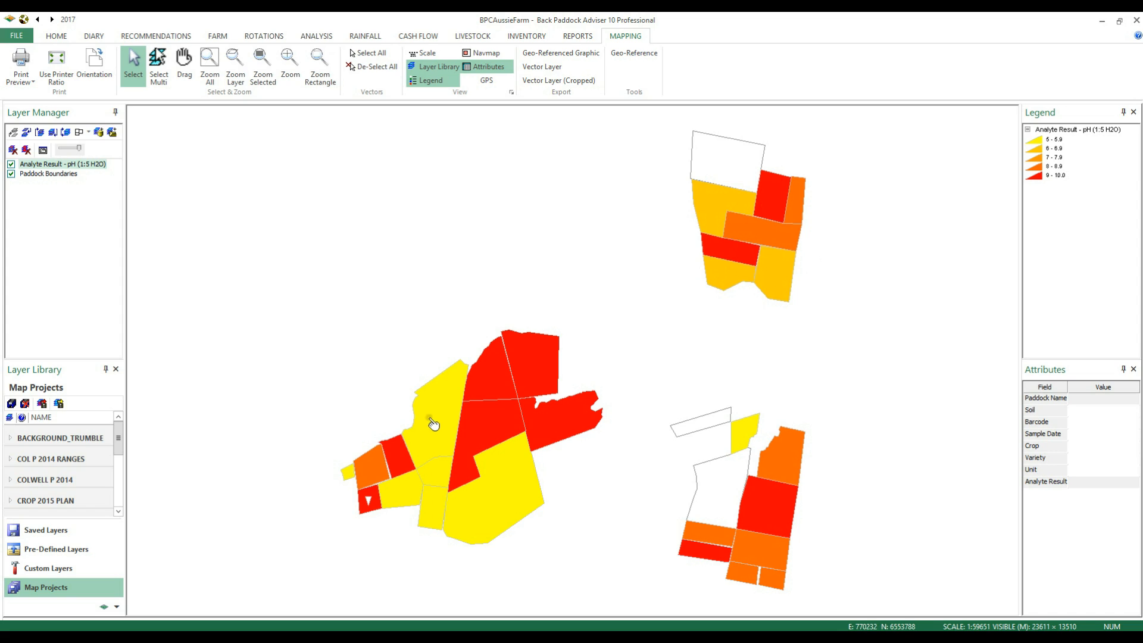
# - Label the Analyte Result - pH (1:5 H2O) layer with the Paddock Name field
pyautogui.click(42, 150)
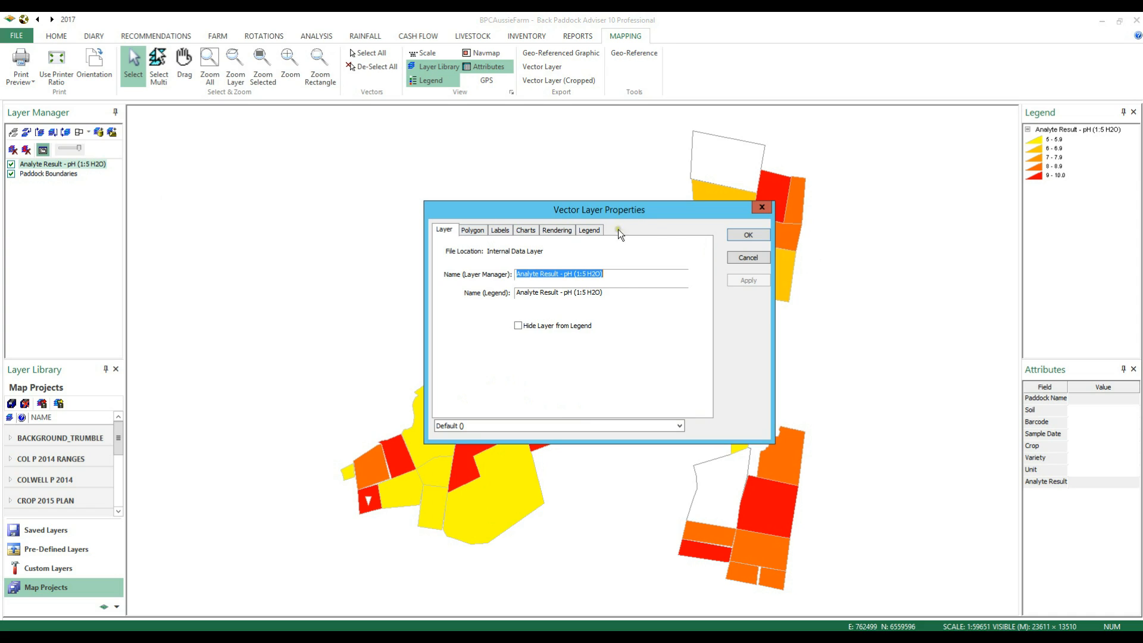
pyautogui.click(502, 231)
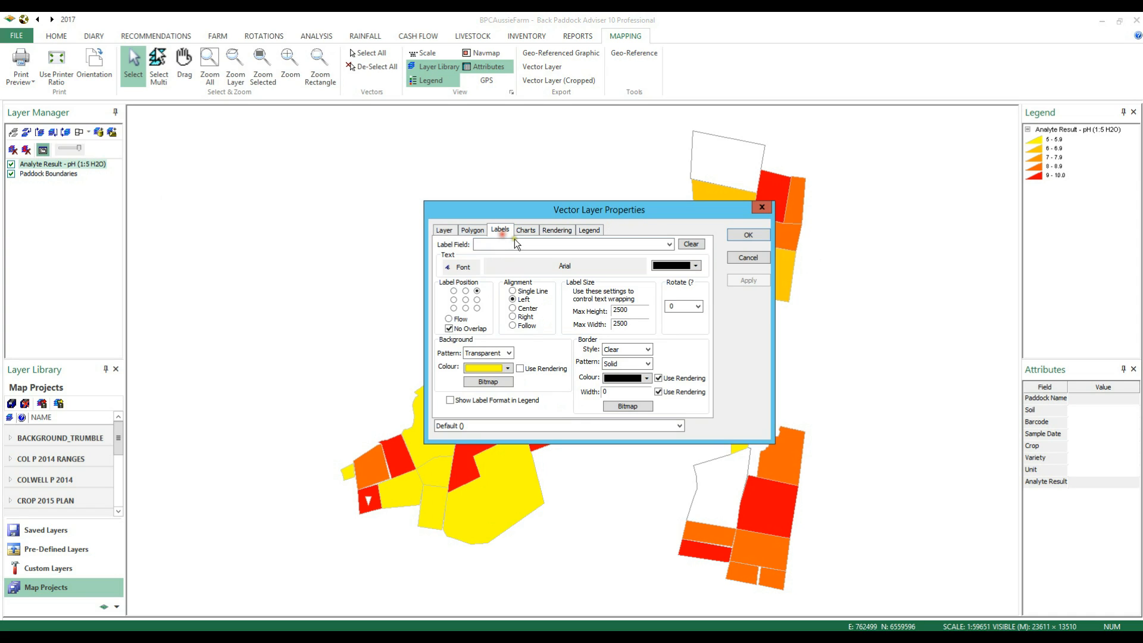
pyautogui.click(605, 244)
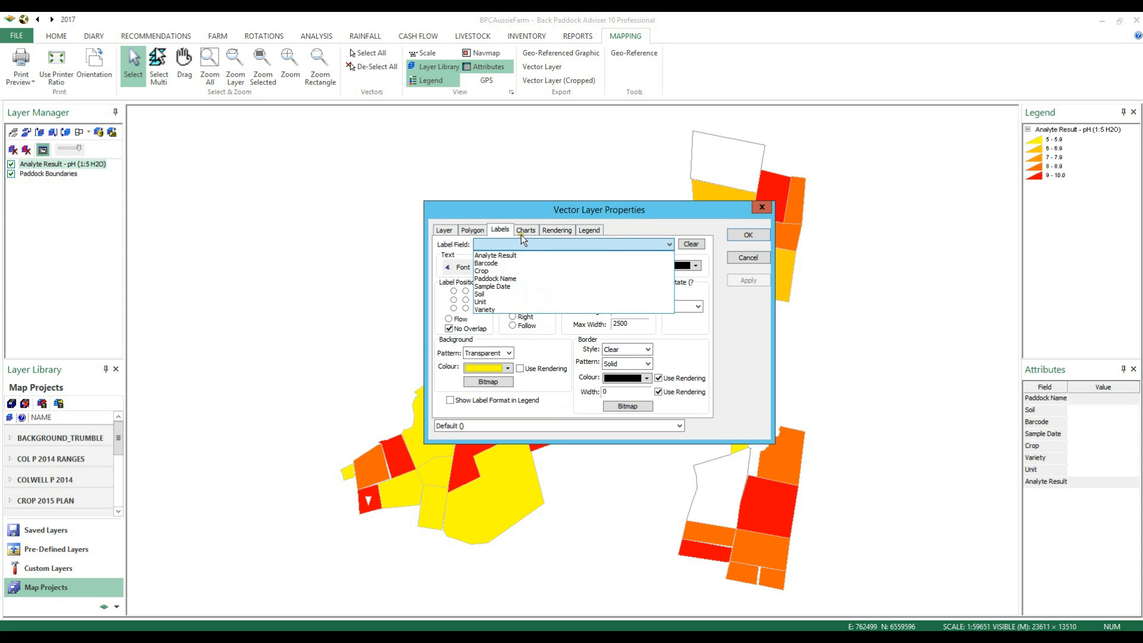
pyautogui.click(511, 279)
pyautogui.click(744, 281)
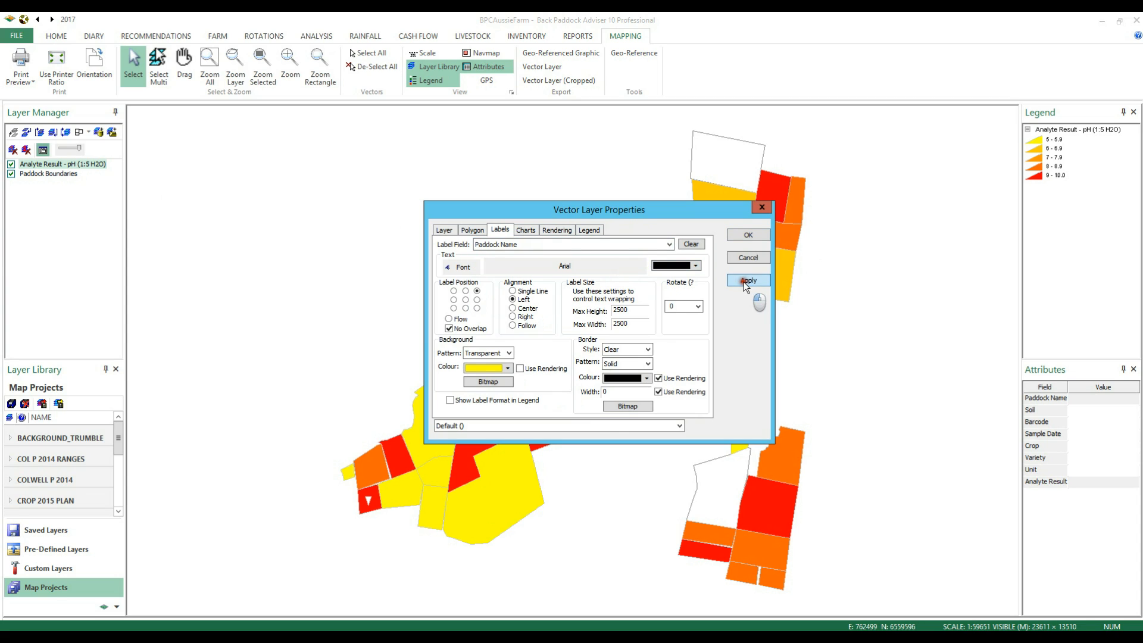
pyautogui.click(738, 237)
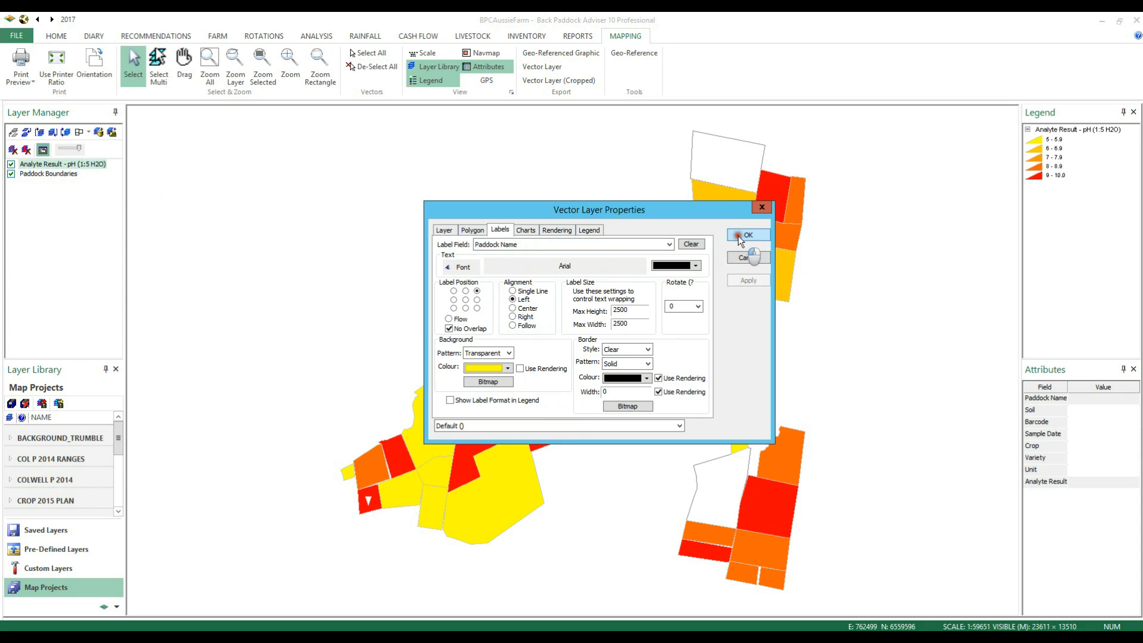
# - Move the Paddock Boundaries layer above the pH layer and label its paddocks with their names and areas
pyautogui.click(37, 174)
pyautogui.click(13, 131)
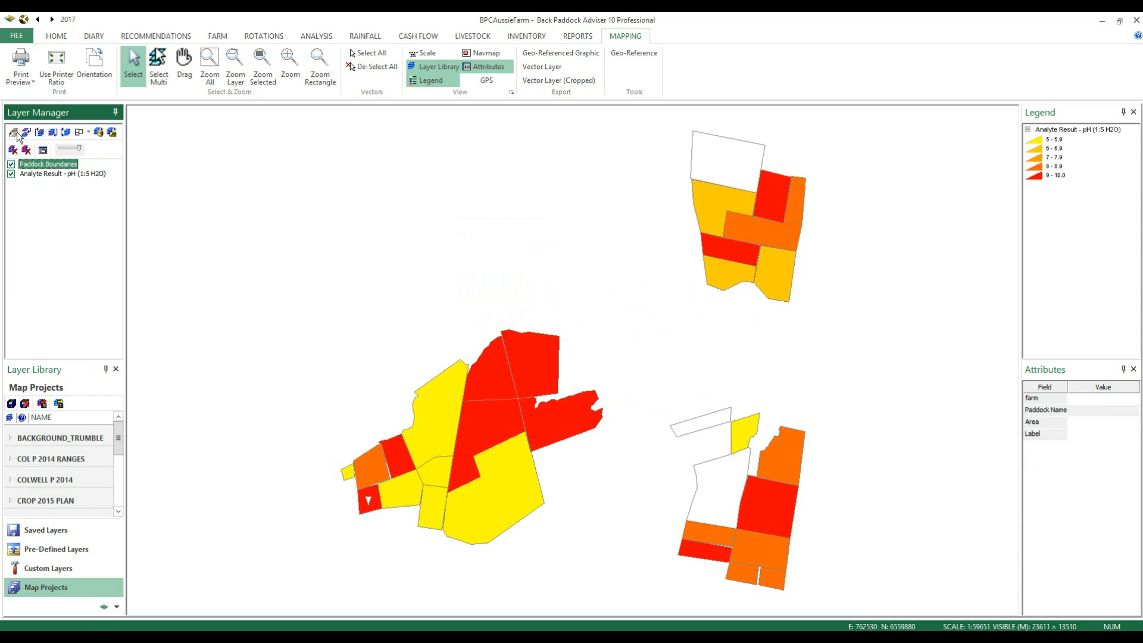
pyautogui.click(89, 132)
pyautogui.click(89, 147)
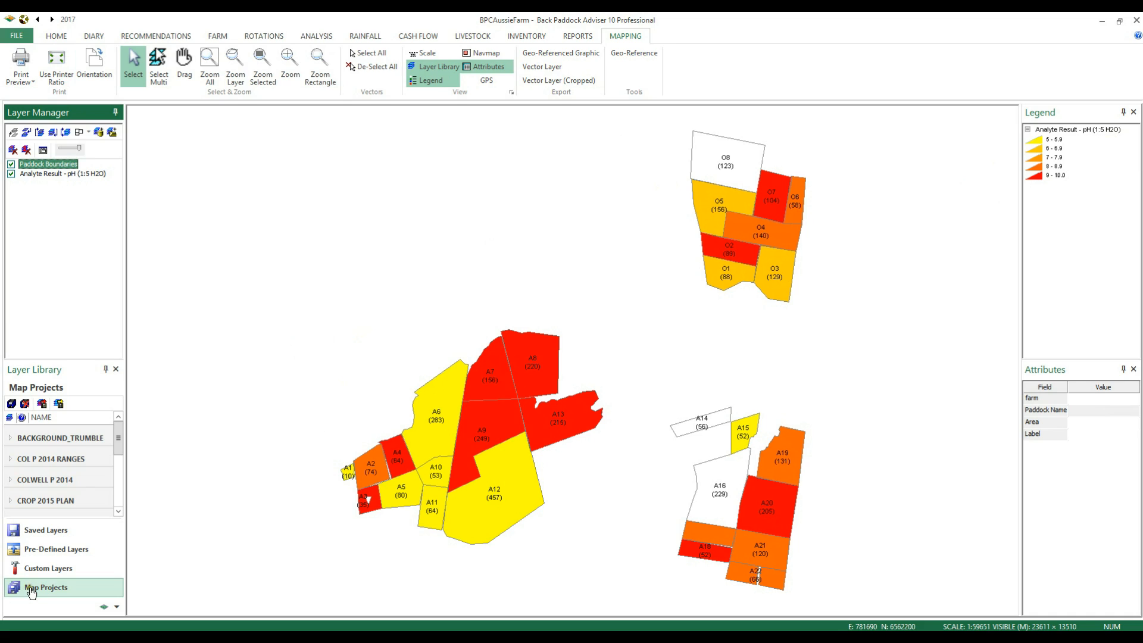
# - Save the current layers as a map project named "pH H2O 2014 Results"
pyautogui.click(37, 529)
pyautogui.click(36, 591)
pyautogui.click(11, 403)
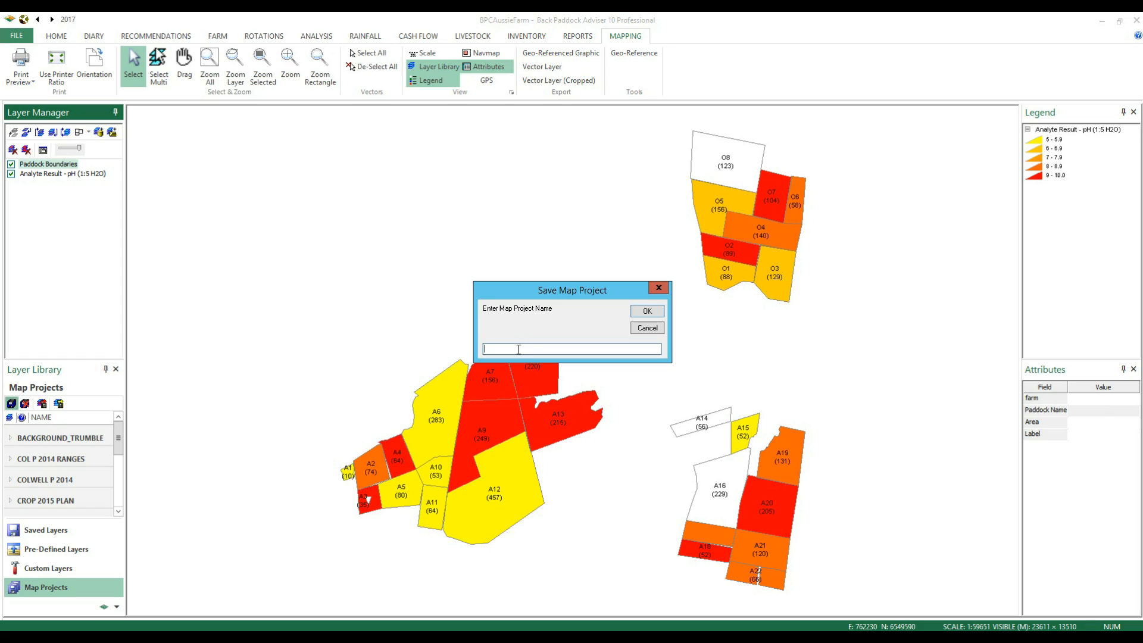
pyautogui.write('pH H2O 2014 Results')
pyautogui.click(642, 311)
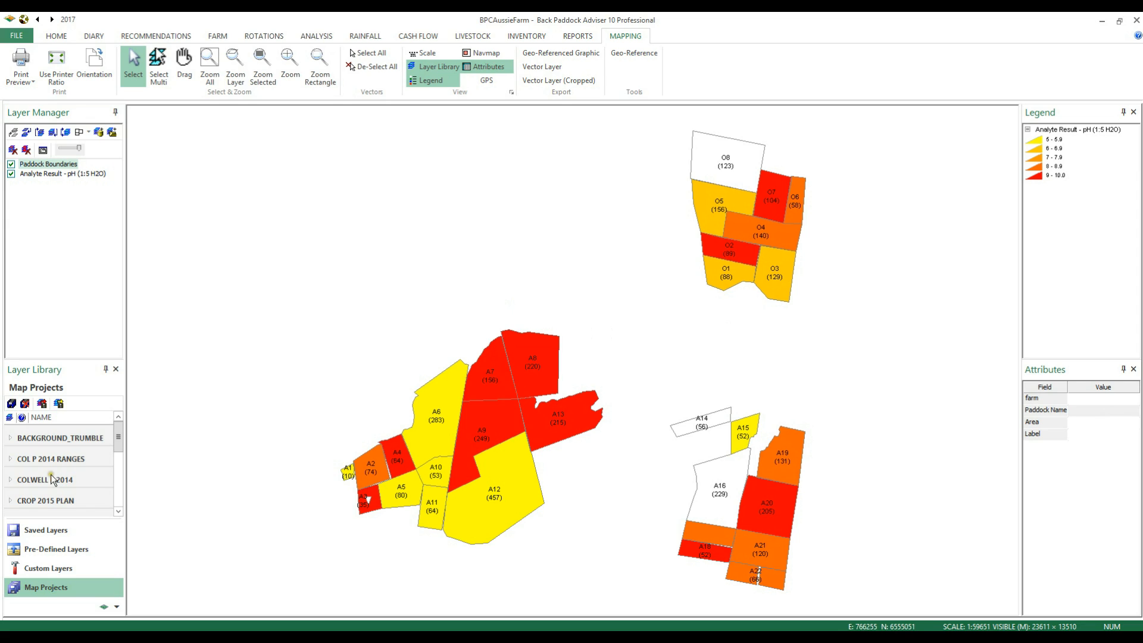
# - Find the saved pH H2O 2014 Results project in the map projects list and close all map layers
pyautogui.moveTo(117, 445); pyautogui.dragTo(117, 510)
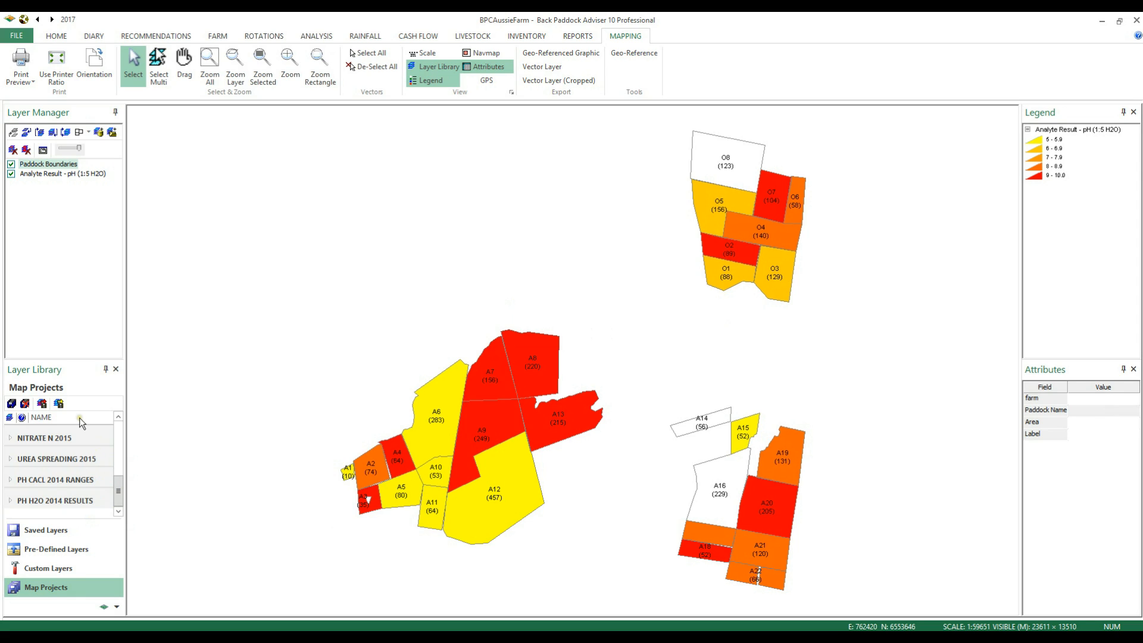
pyautogui.click(26, 149)
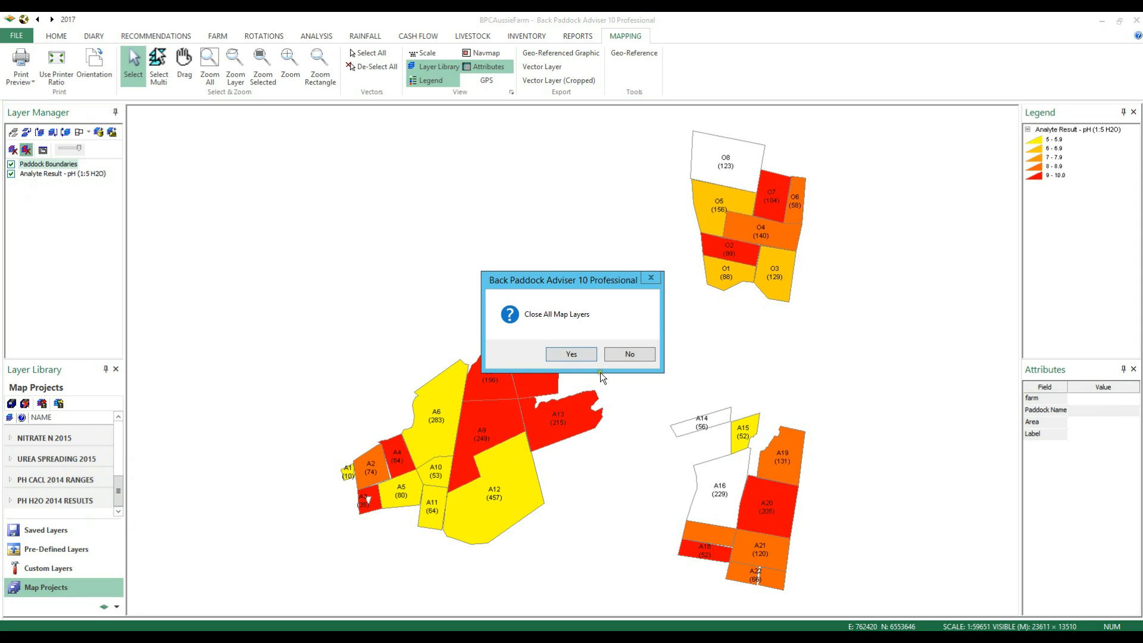
pyautogui.click(572, 354)
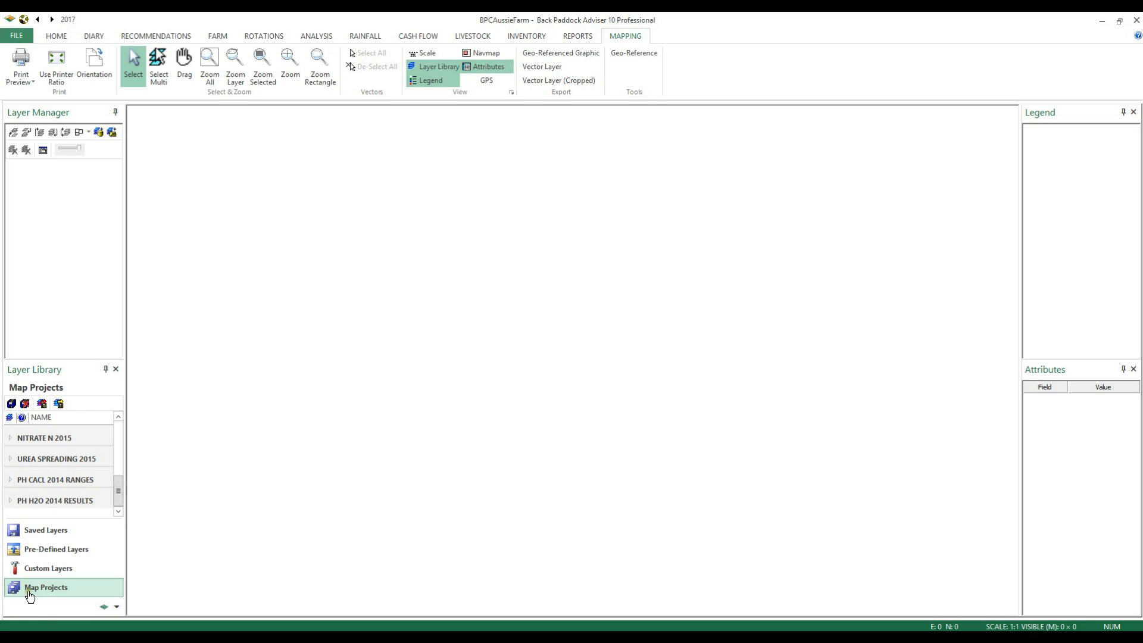
# - Open the saved pH H2O 2014 Results map project and select its Paddock Boundaries layer
pyautogui.click(39, 504)
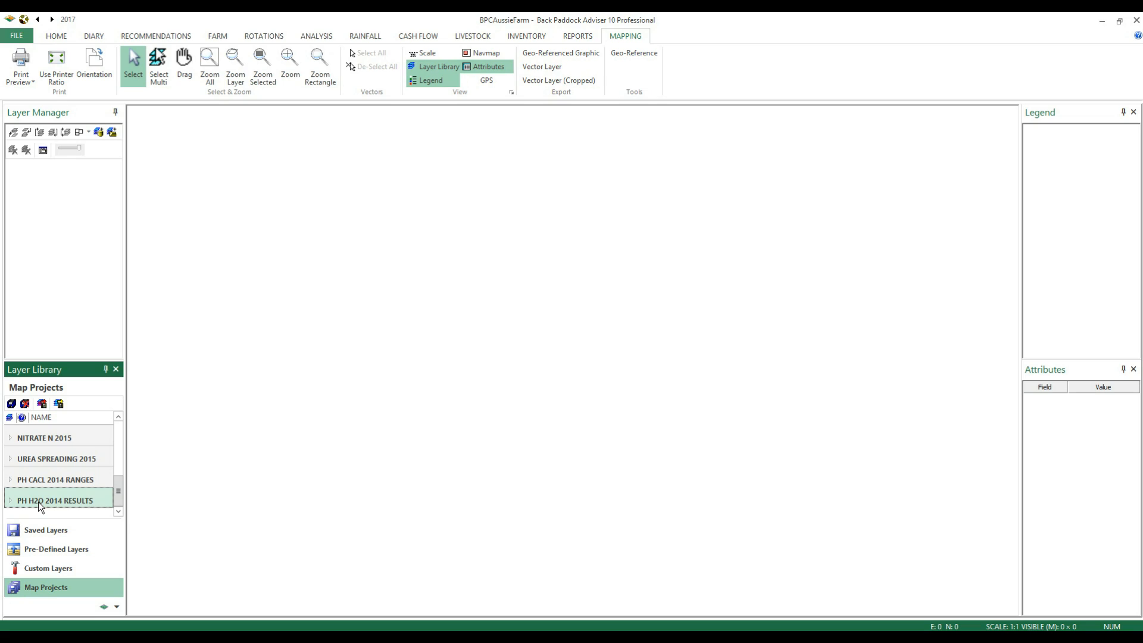
pyautogui.click(43, 404)
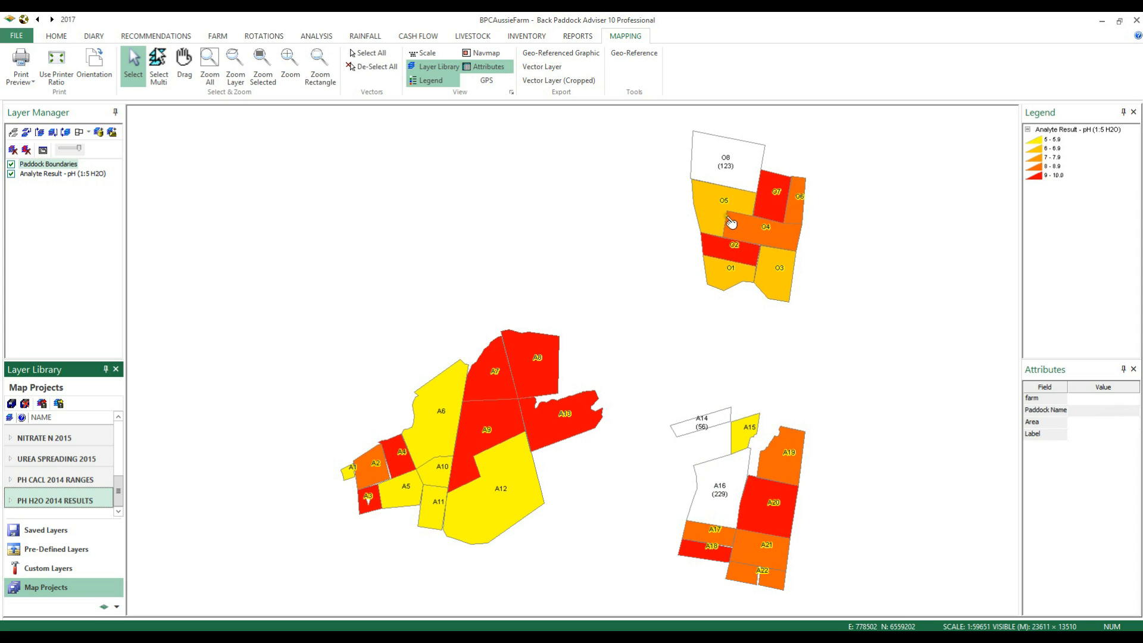
pyautogui.click(41, 174)
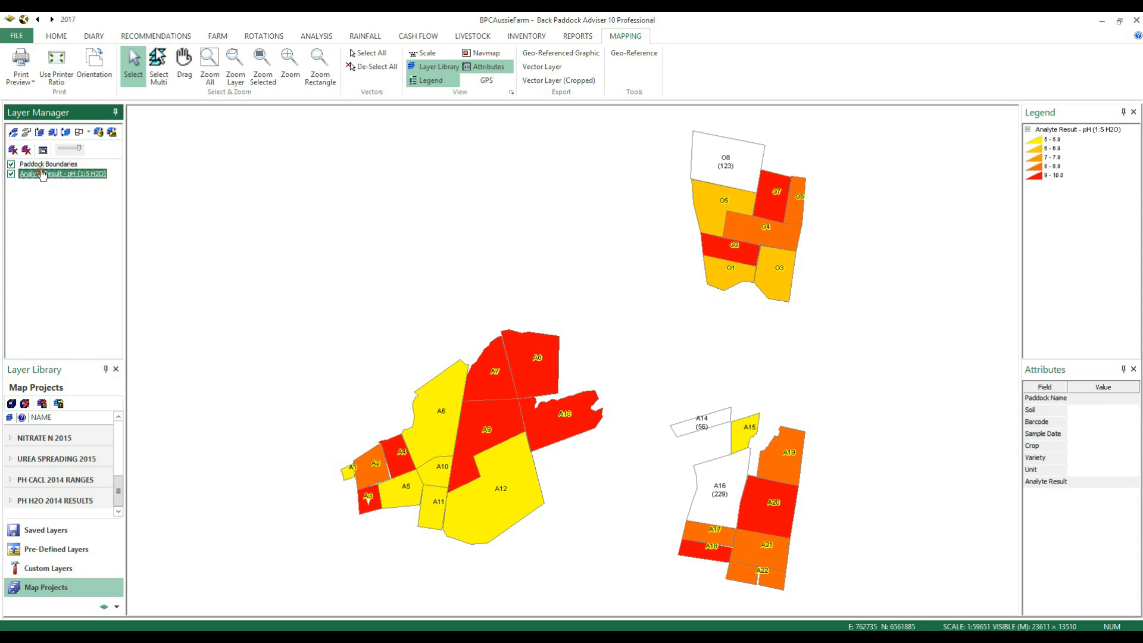
pyautogui.click(42, 165)
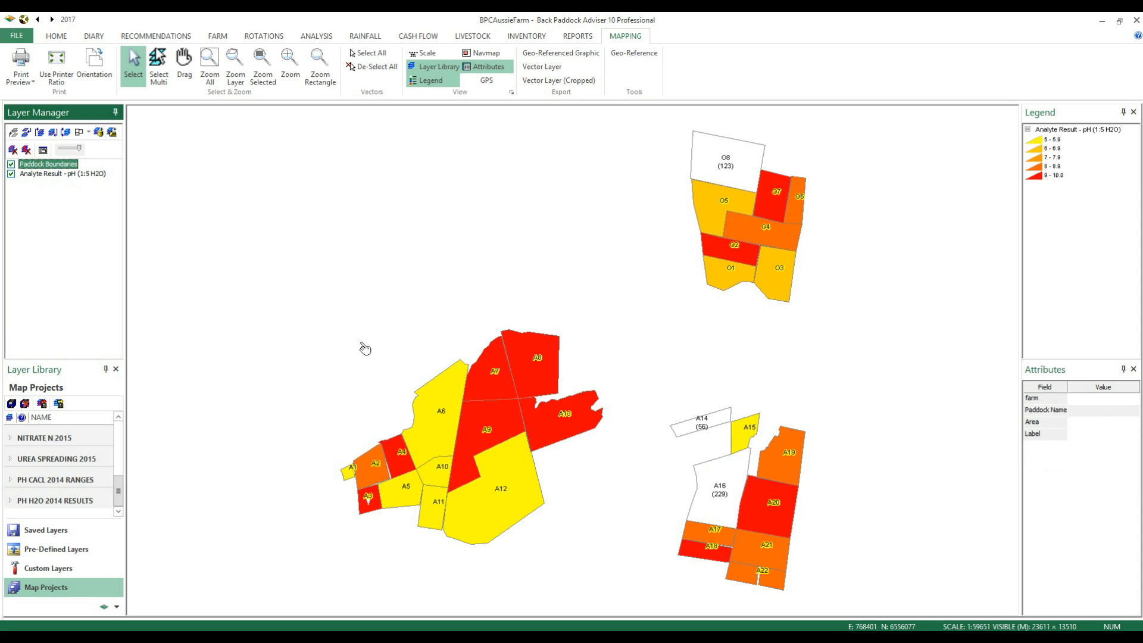